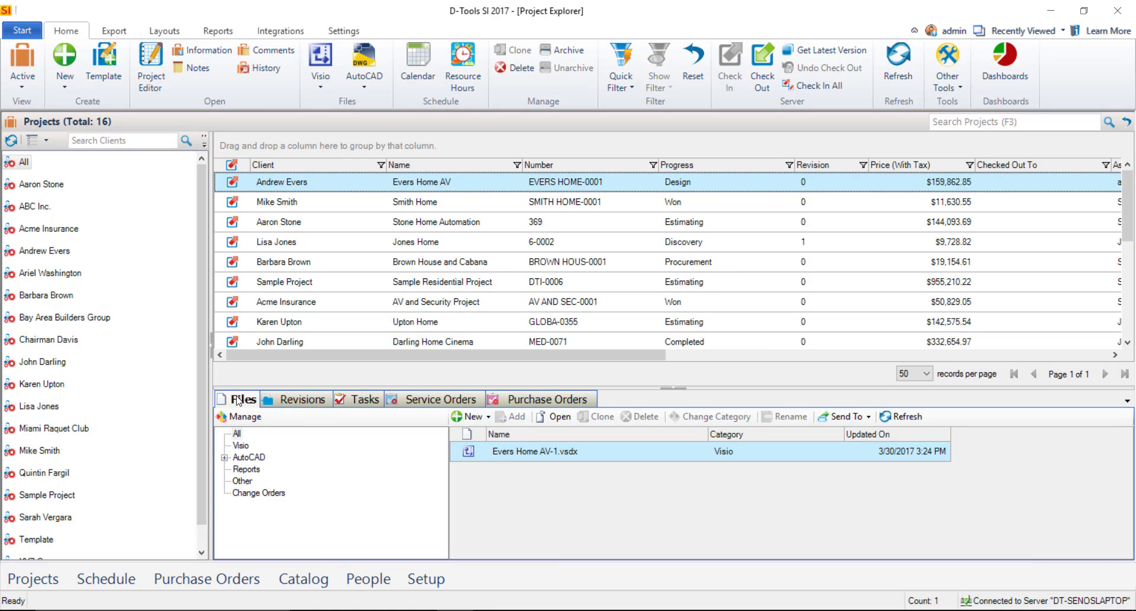
- Open Evers Home AV-1.vsdx from the Files tab, checking it out first
double_click(531, 453)
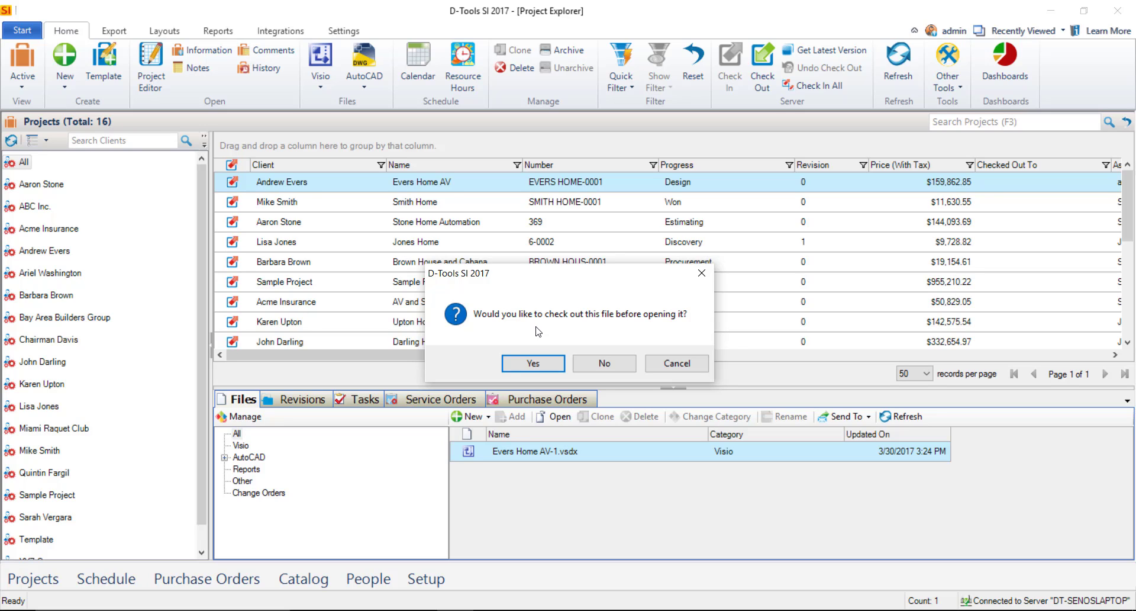
left_click(534, 362)
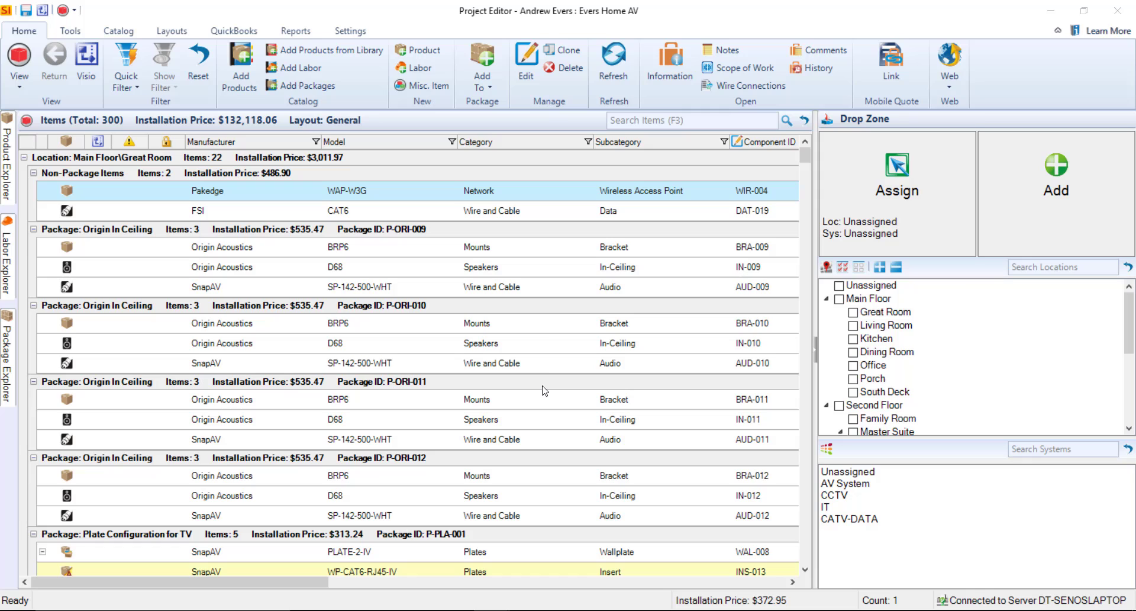
- Go to the Line Diagram page and bring up a resized Project Editor beside it
key("alt+Tab")
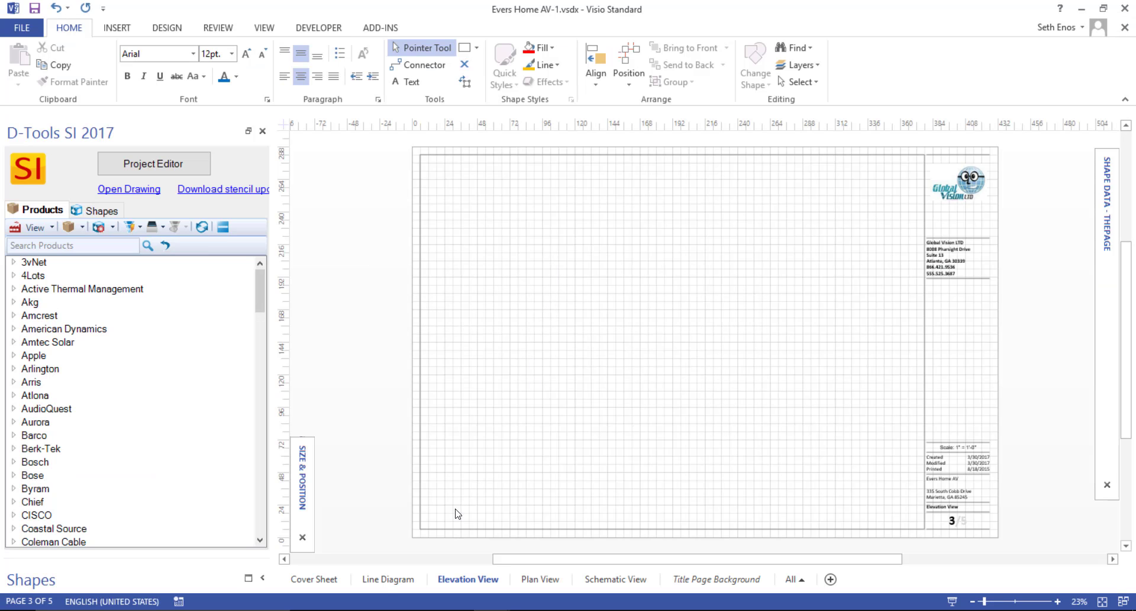
left_click(388, 581)
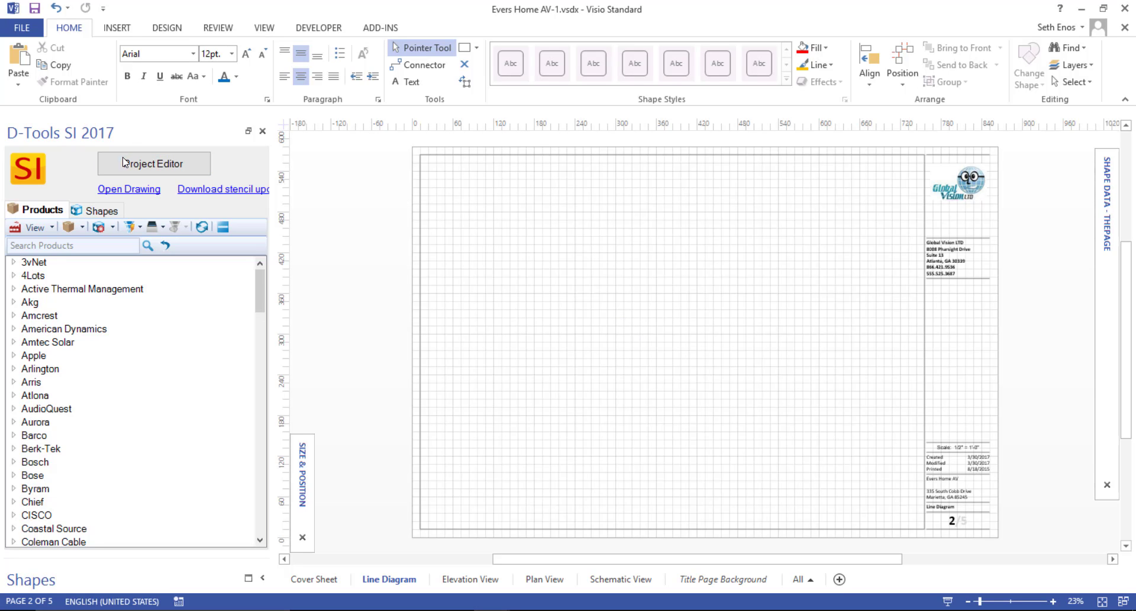
left_click(157, 166)
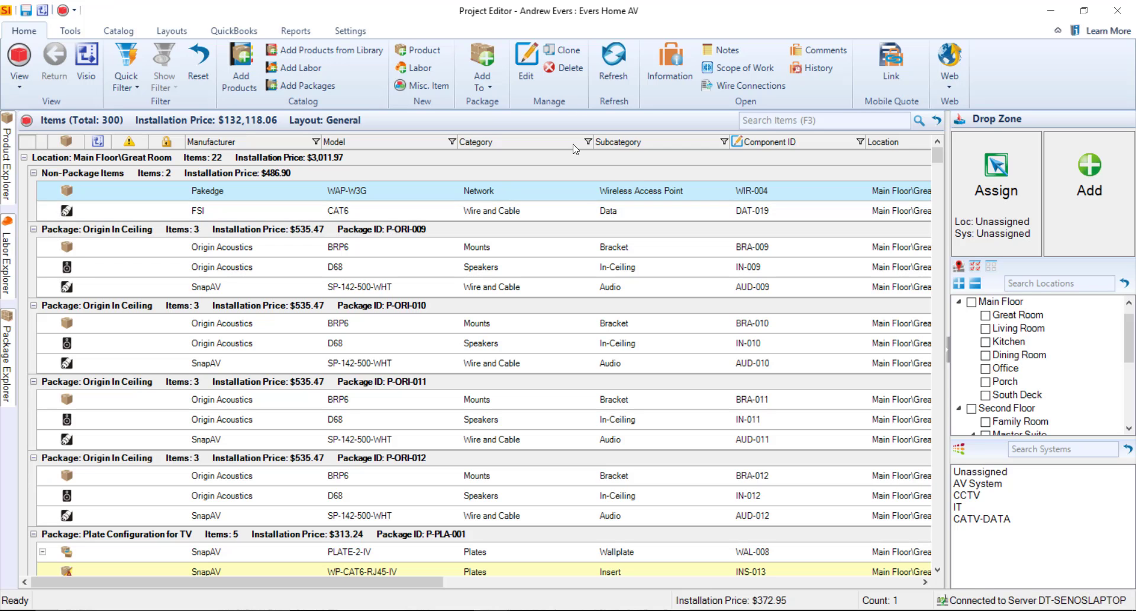
left_click_drag(463, 15, 308, 27)
left_click(381, 306)
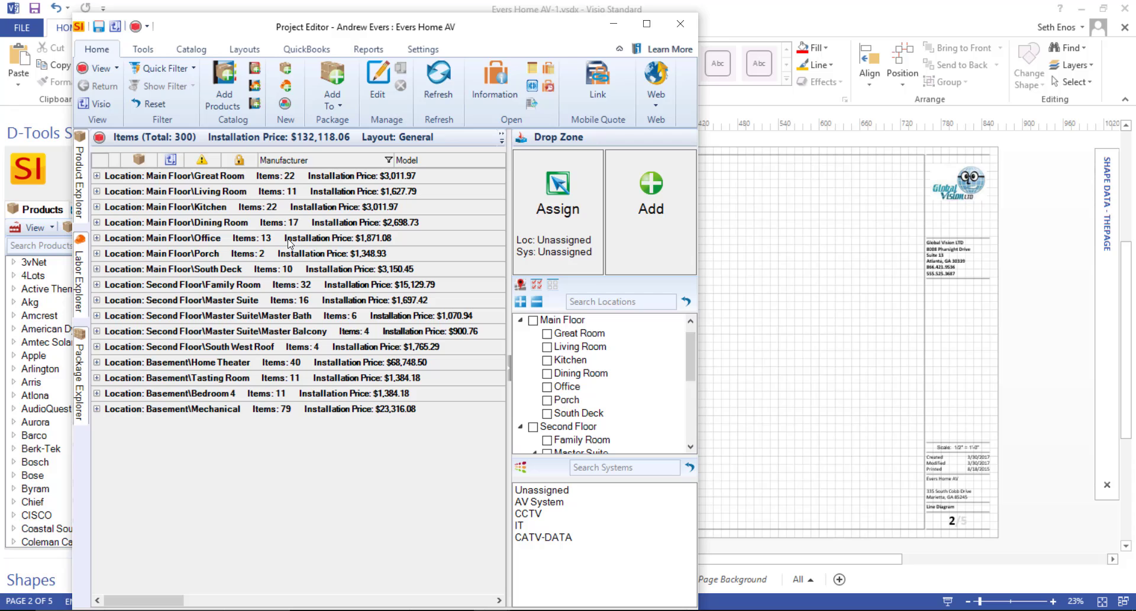
- Drag the Integra DTR-70.6 receiver from Basement\Mechanical onto the page centre
left_click(97, 408)
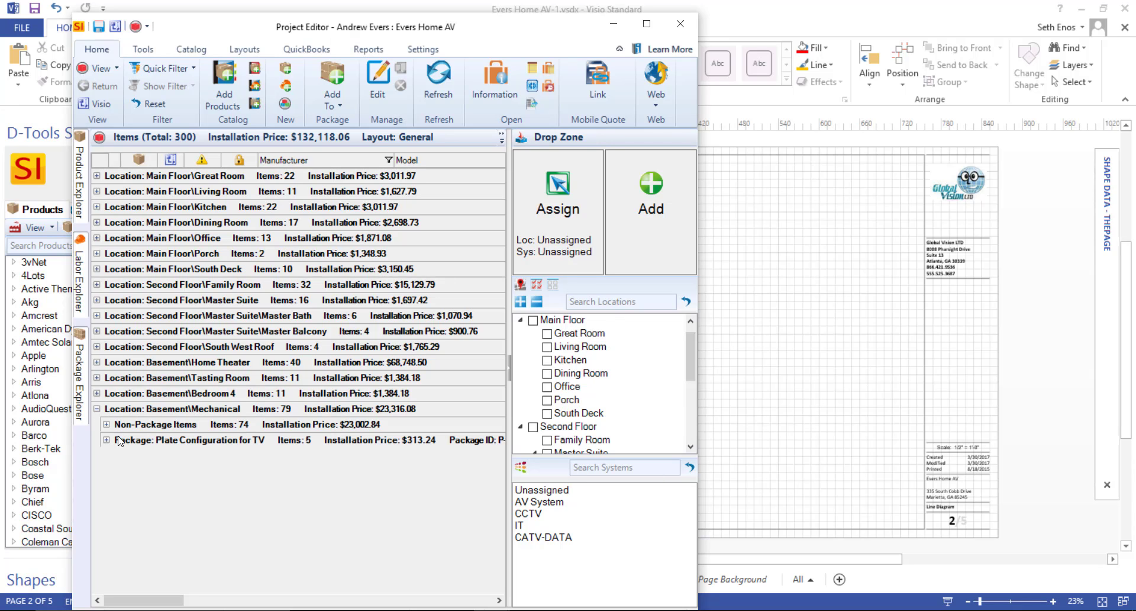
scroll(231, 450, "down", 5)
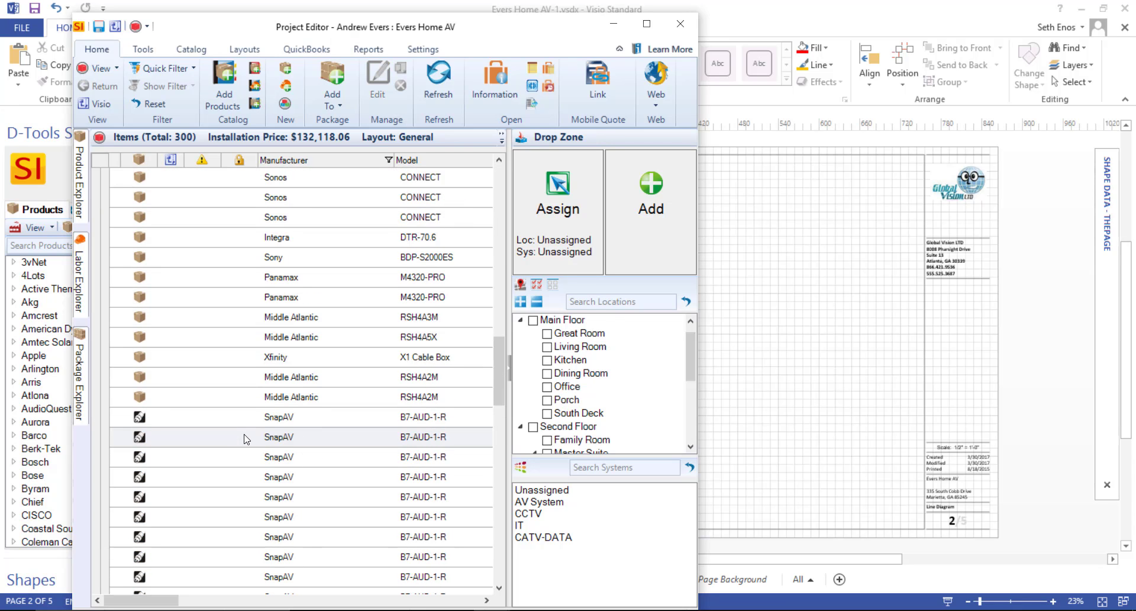
left_click_drag(275, 238, 451, 274)
left_click_drag(718, 274, 719, 275)
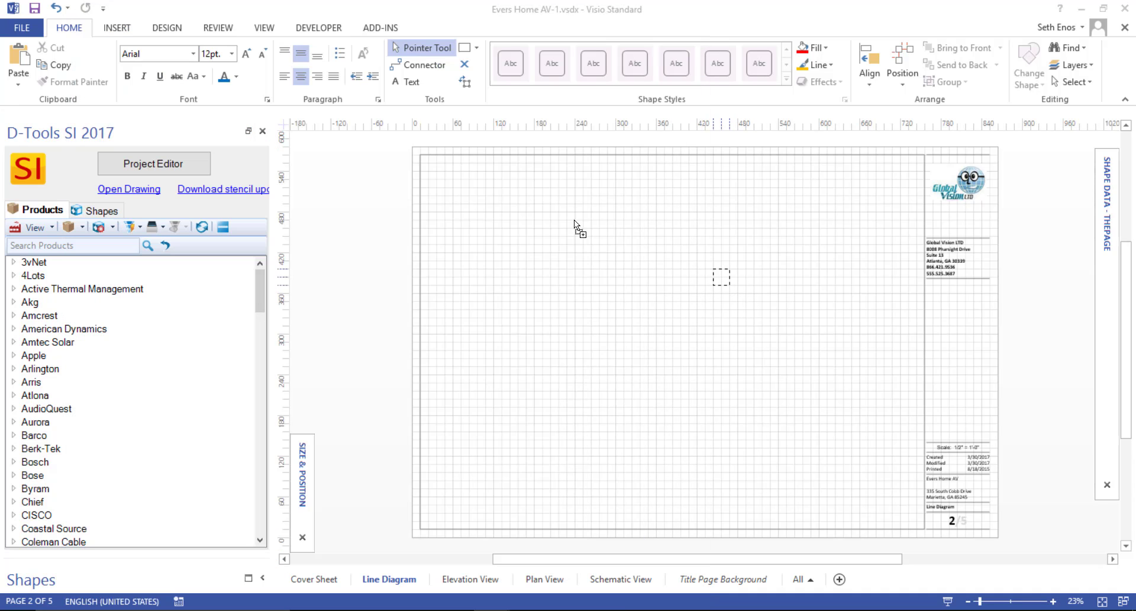
left_click(594, 253)
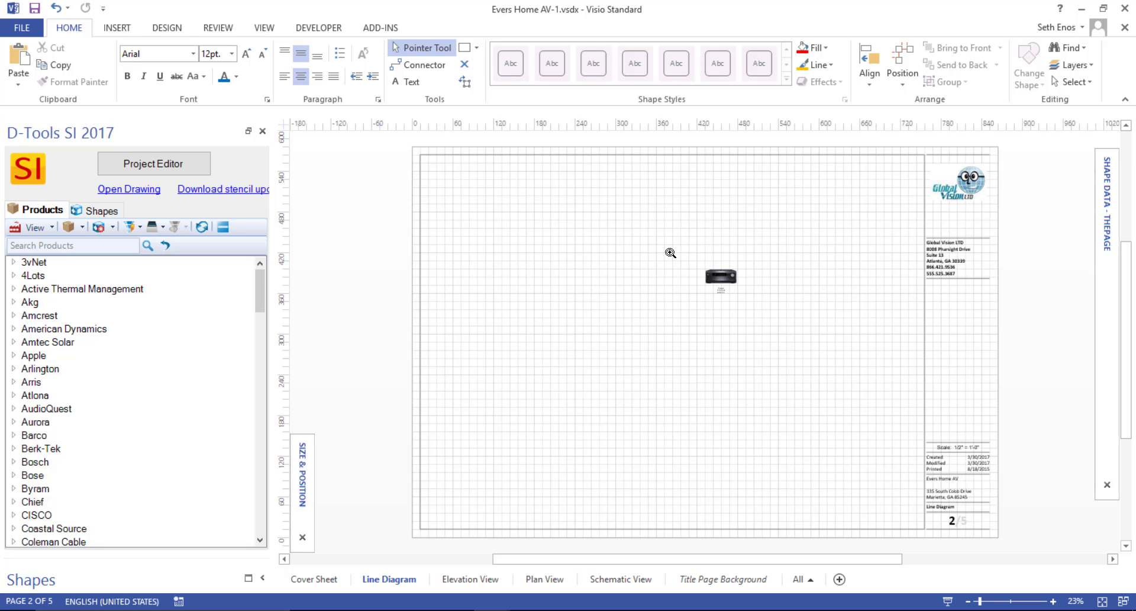
- Zoom in on the receiver and pick Line from the Schematic and Line Shapes stencil
left_click_drag(675, 247, 781, 330)
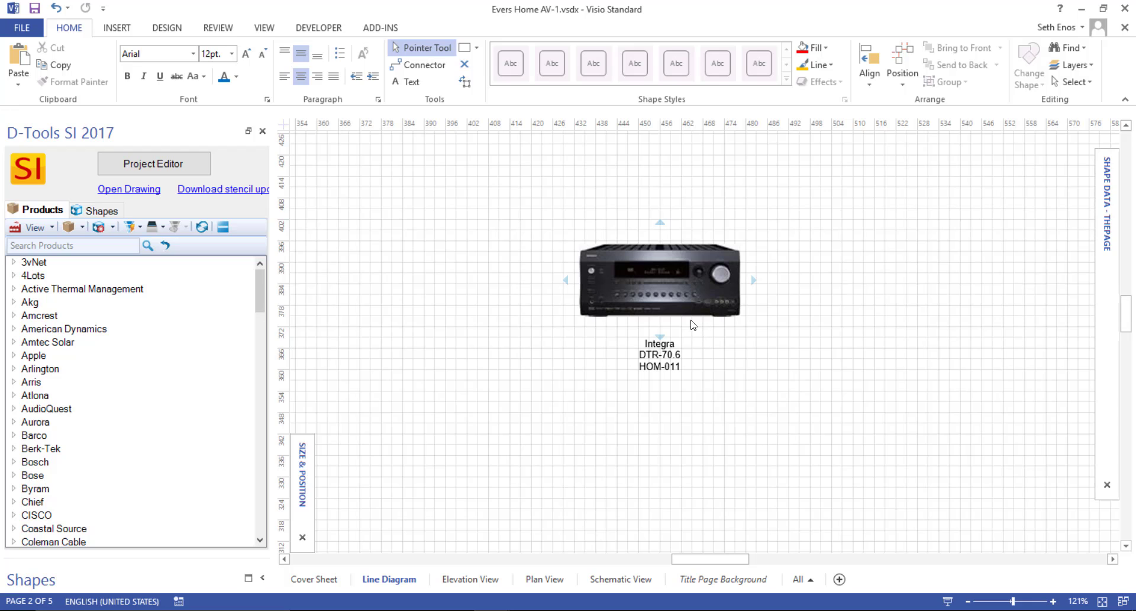
left_click(110, 212)
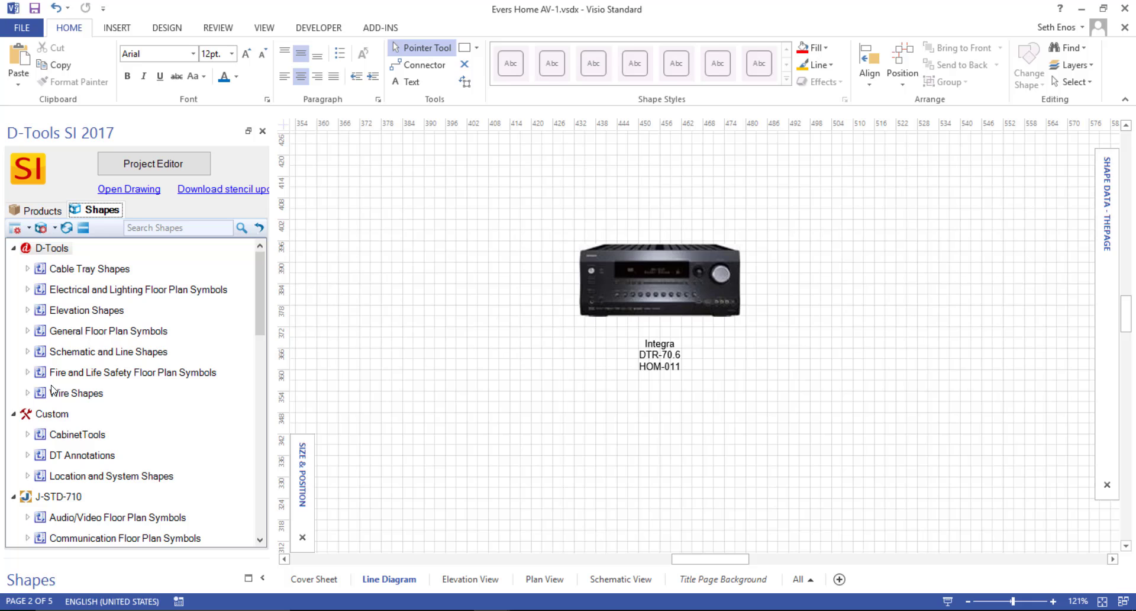
left_click(27, 352)
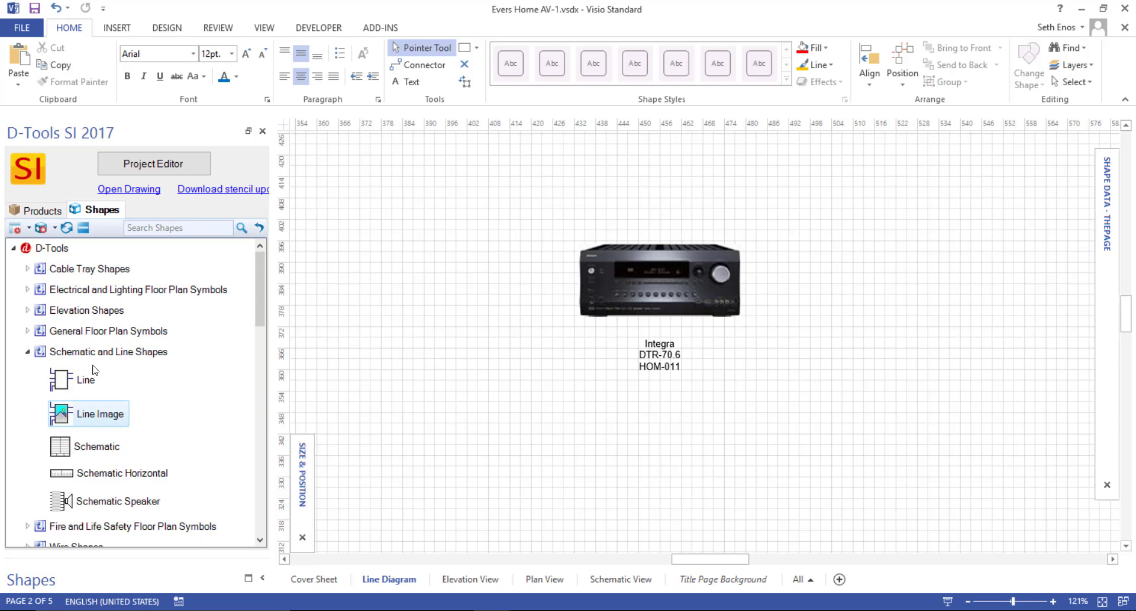
left_click(82, 379)
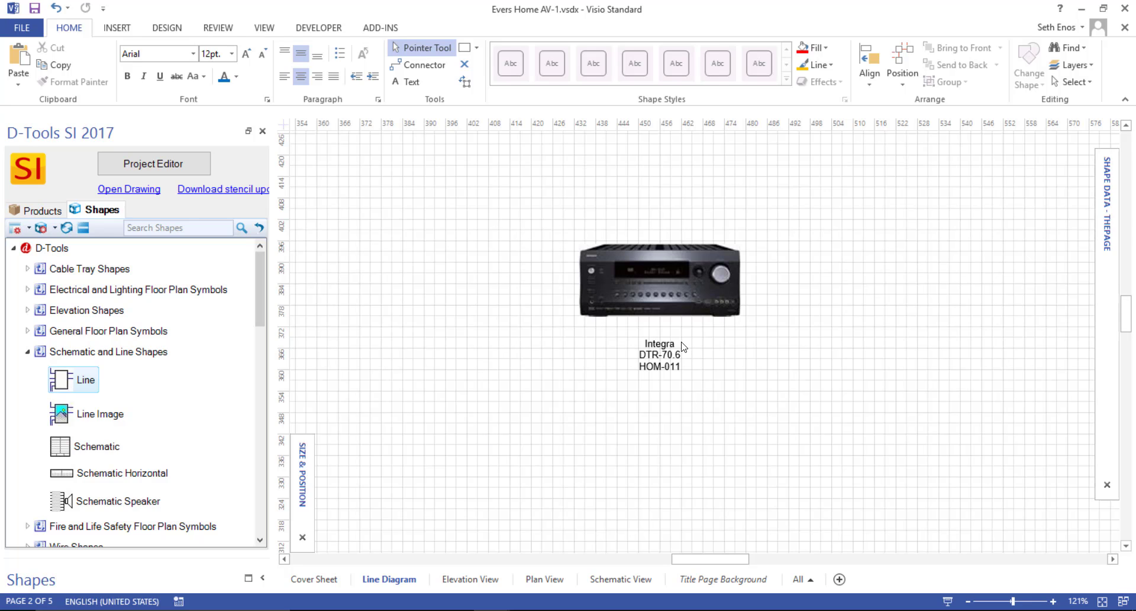
mouse_move(677, 370)
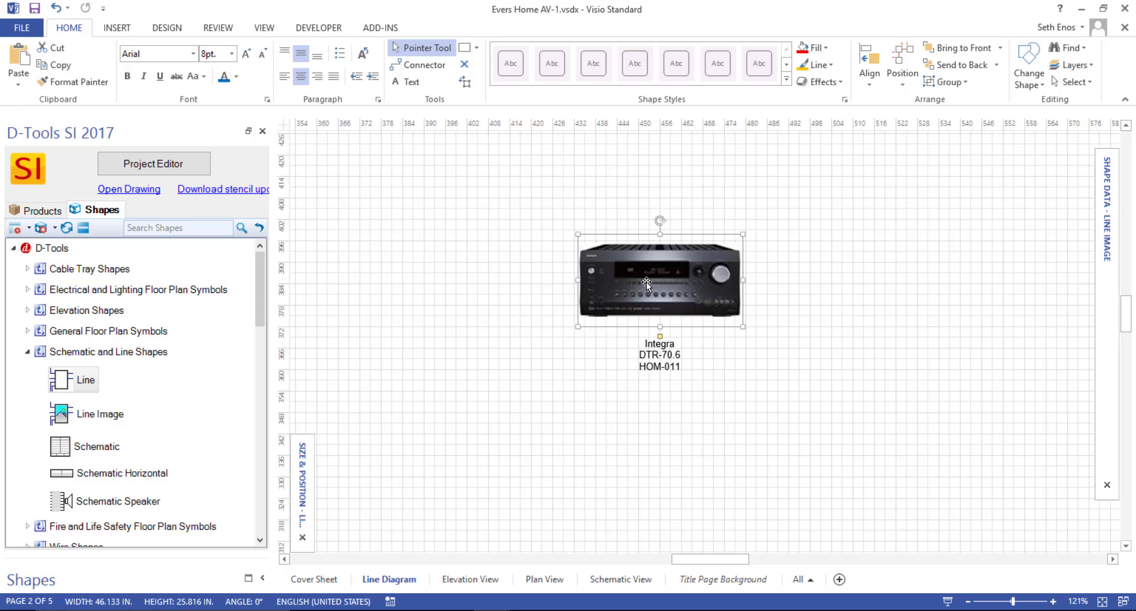
- Open the receiver's Edit Product form on its empty Large Image page
double_click(636, 264)
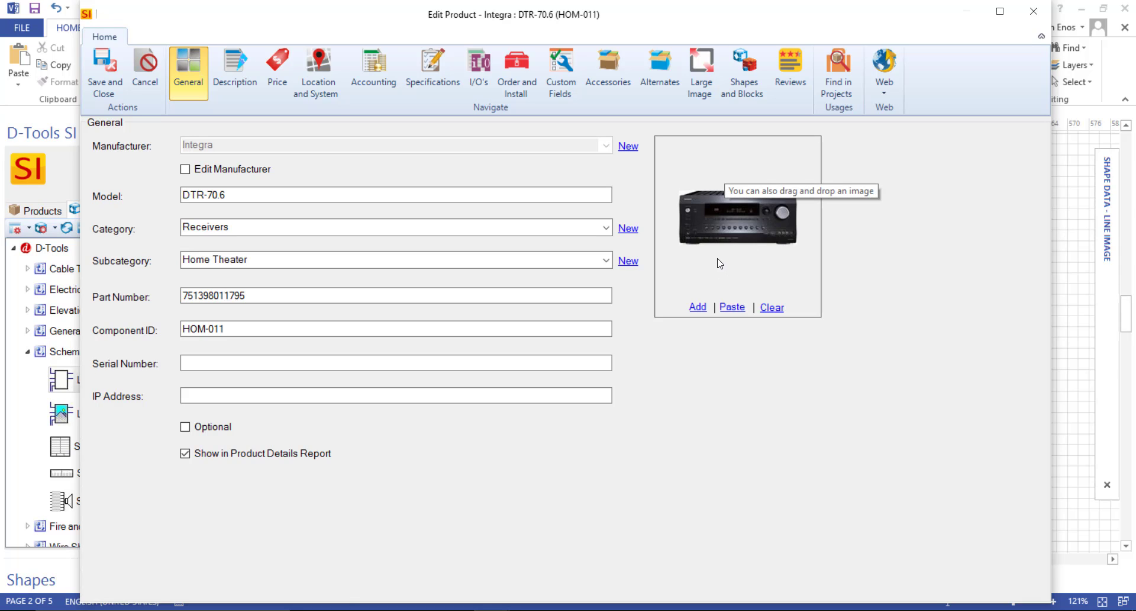
left_click(706, 87)
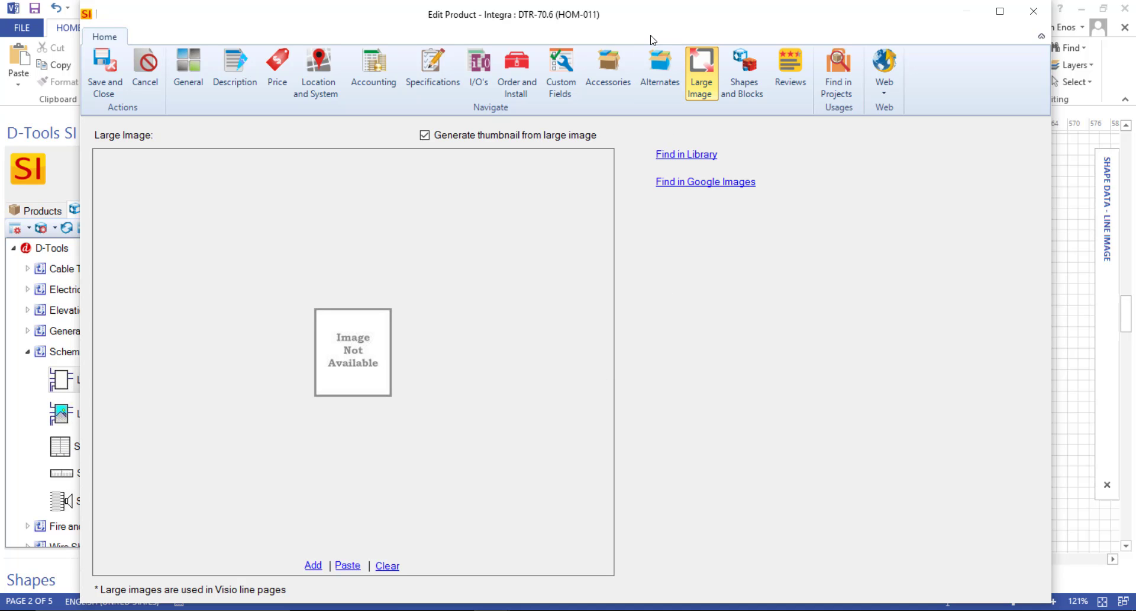
mouse_move(651, 14)
left_mouse_down()
mouse_move(663, 349)
mouse_move(668, 26)
mouse_move(645, 19)
left_mouse_up()
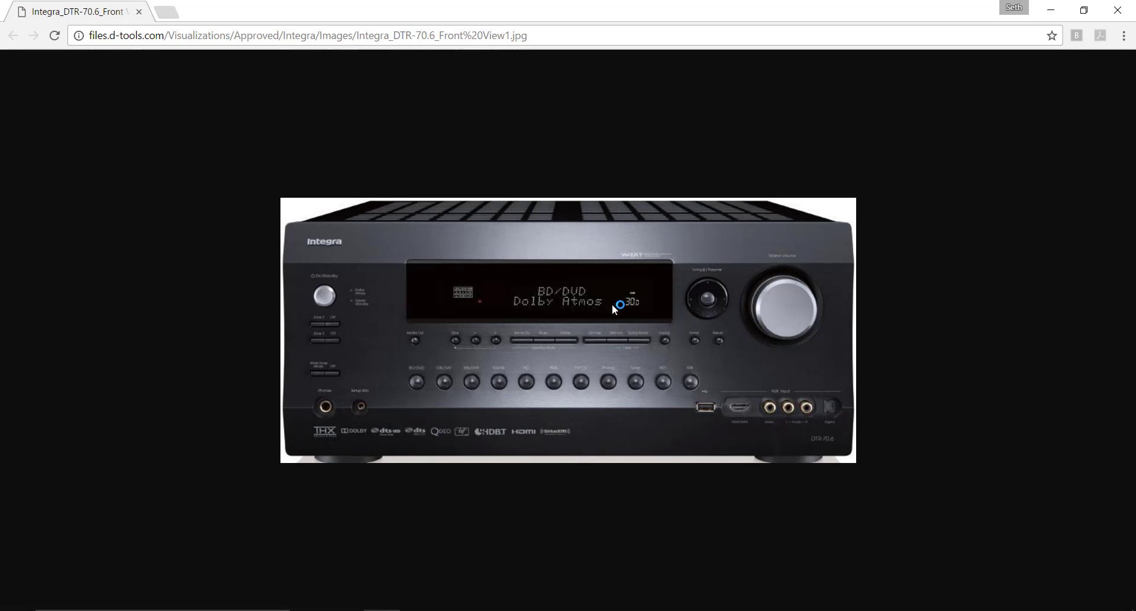
- Copy the Integra DTR-70.6 front-view picture and close Chrome
right_click(616, 279)
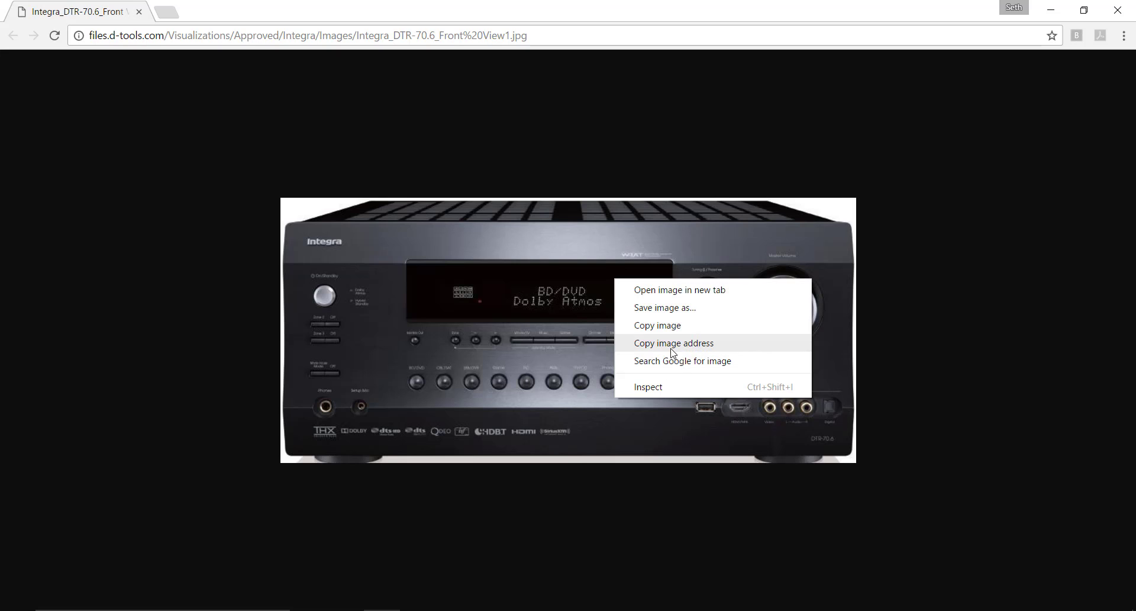
left_click(669, 325)
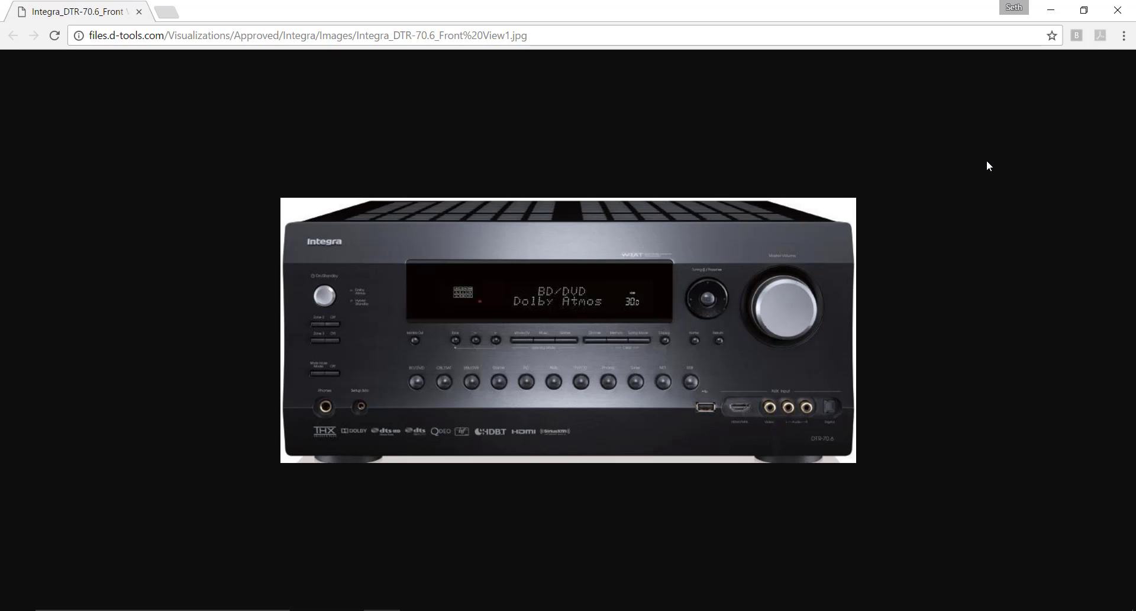
left_click(1118, 10)
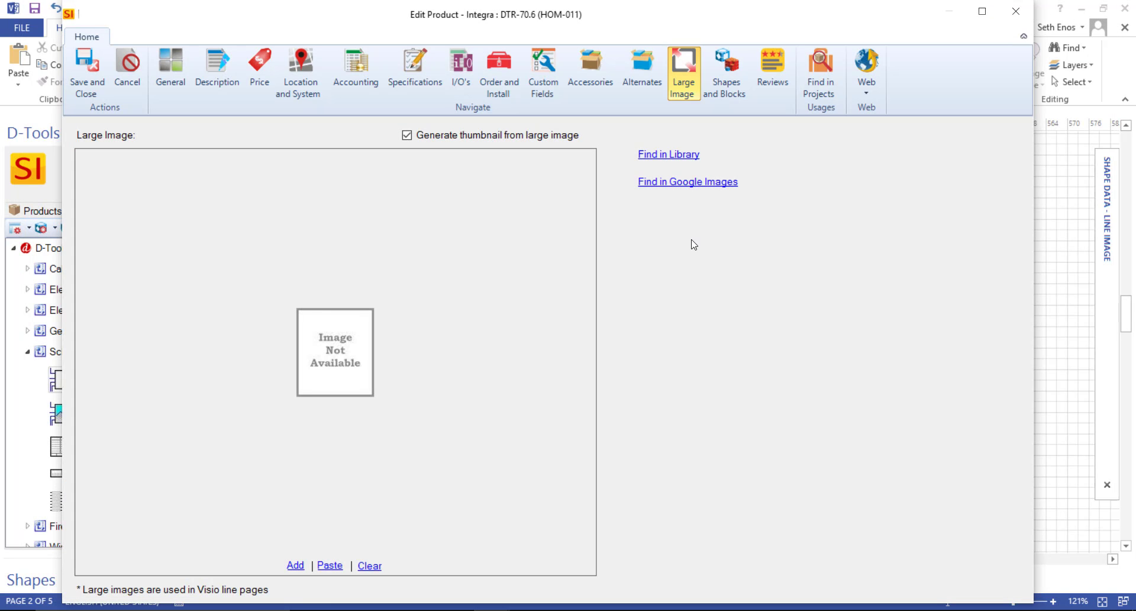
- Disable thumbnail generation, paste the receiver picture as the large image, and save
left_click(407, 135)
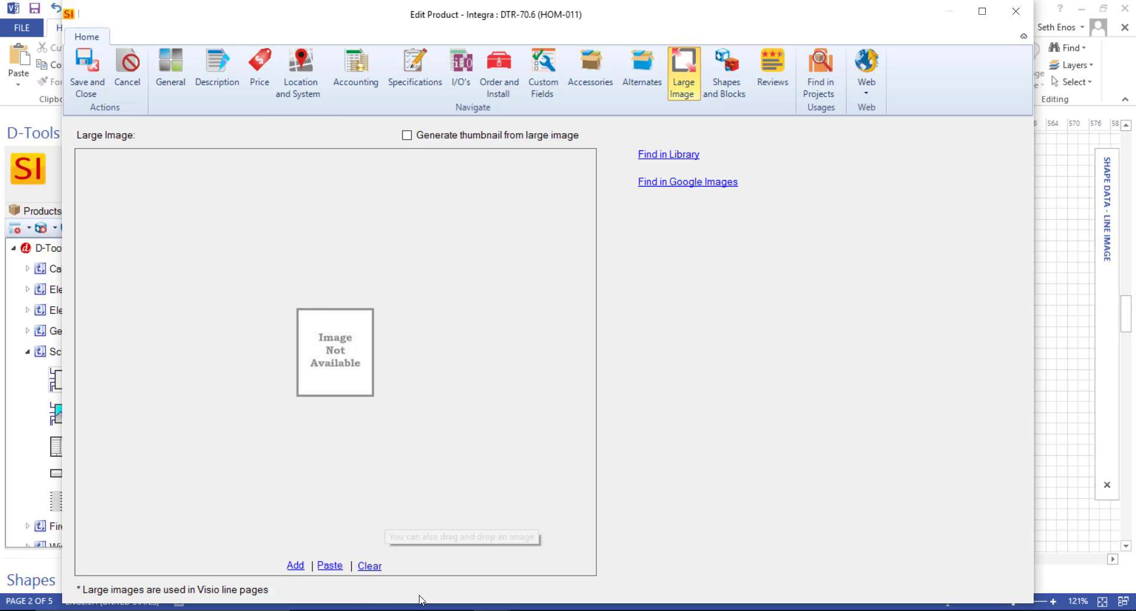
left_click(330, 565)
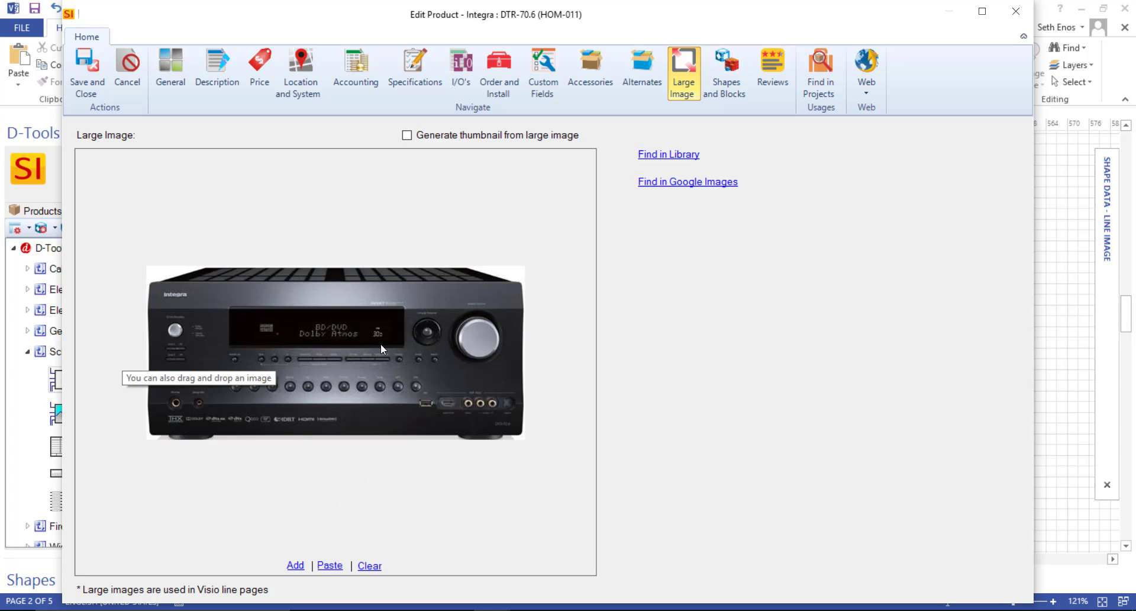
left_click(87, 72)
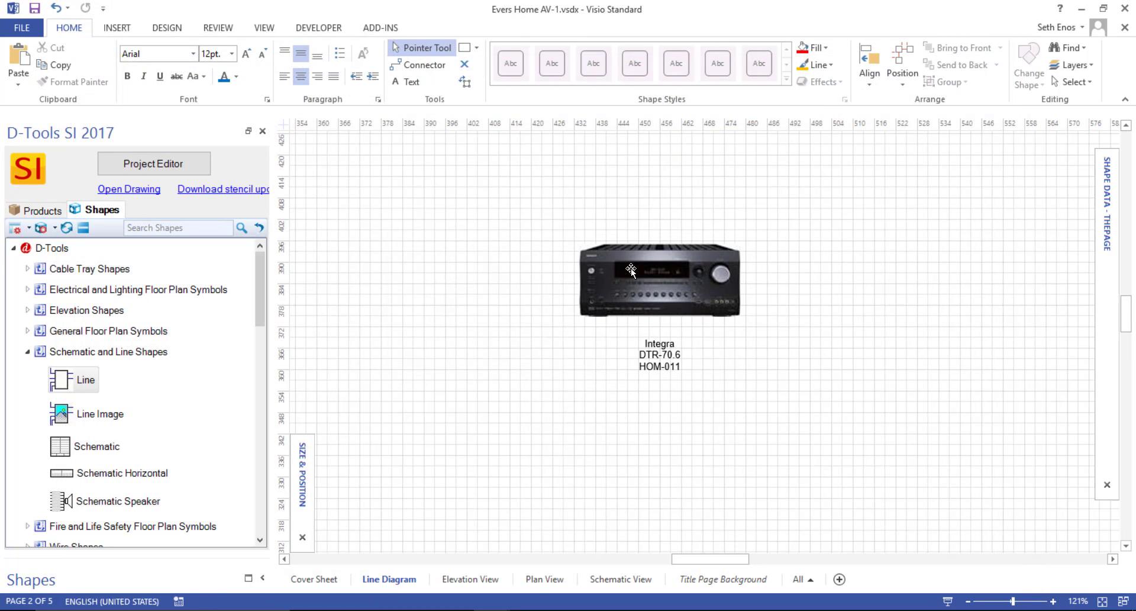
- Replace the old receiver shape, reopen the Project Editor, and shift the receiver left
left_click(665, 293)
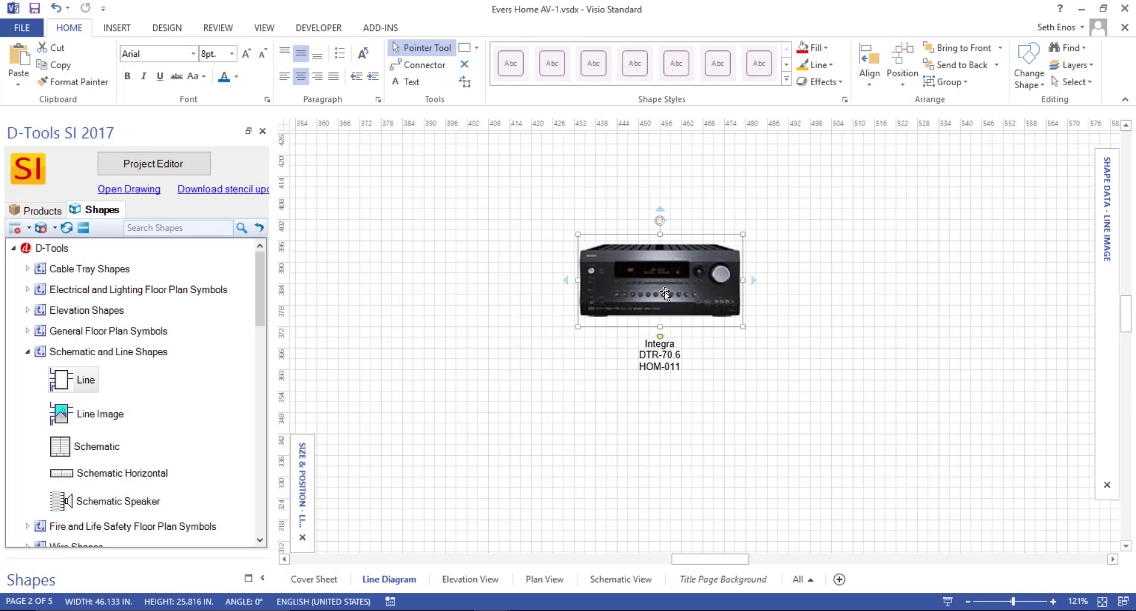
key("Delete")
left_click(176, 172)
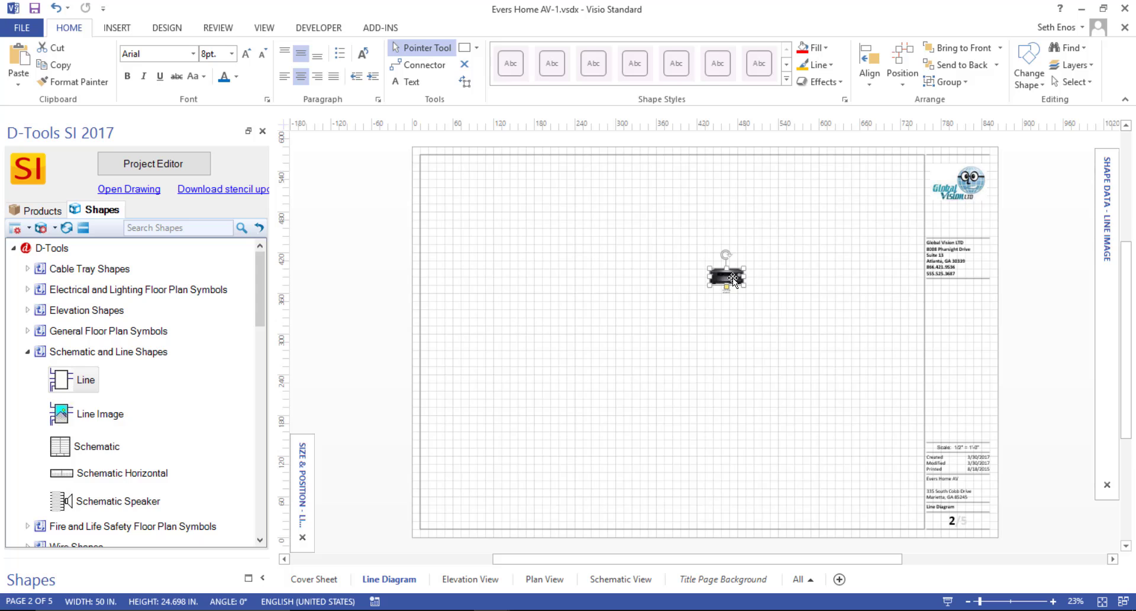
left_click_drag(734, 278, 676, 281)
- Drag the Triad speakers from Basement\Home Theater Non-Package Items onto the Line Diagram
left_click(153, 164)
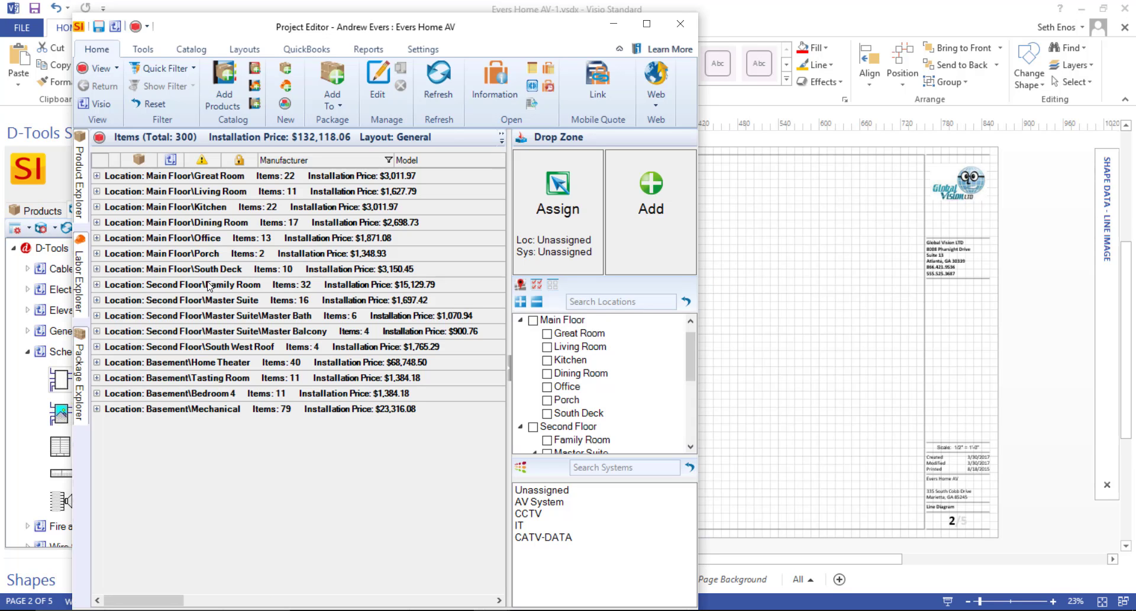
left_click(96, 362)
left_click(107, 378)
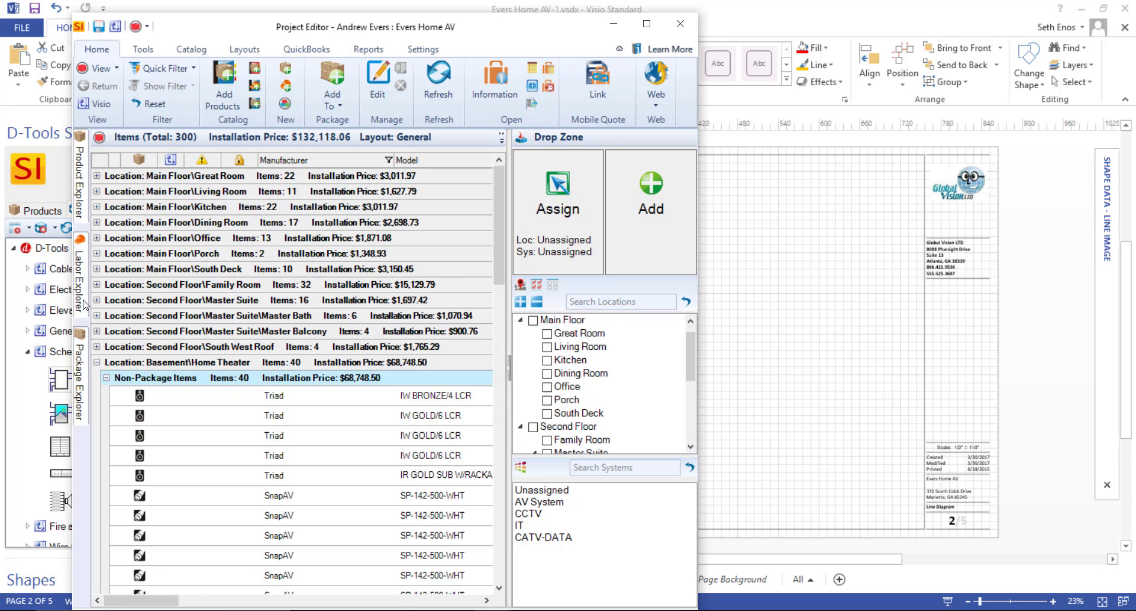
left_click(219, 401)
scroll(233, 400, "down", 3)
left_click(234, 306, "shift")
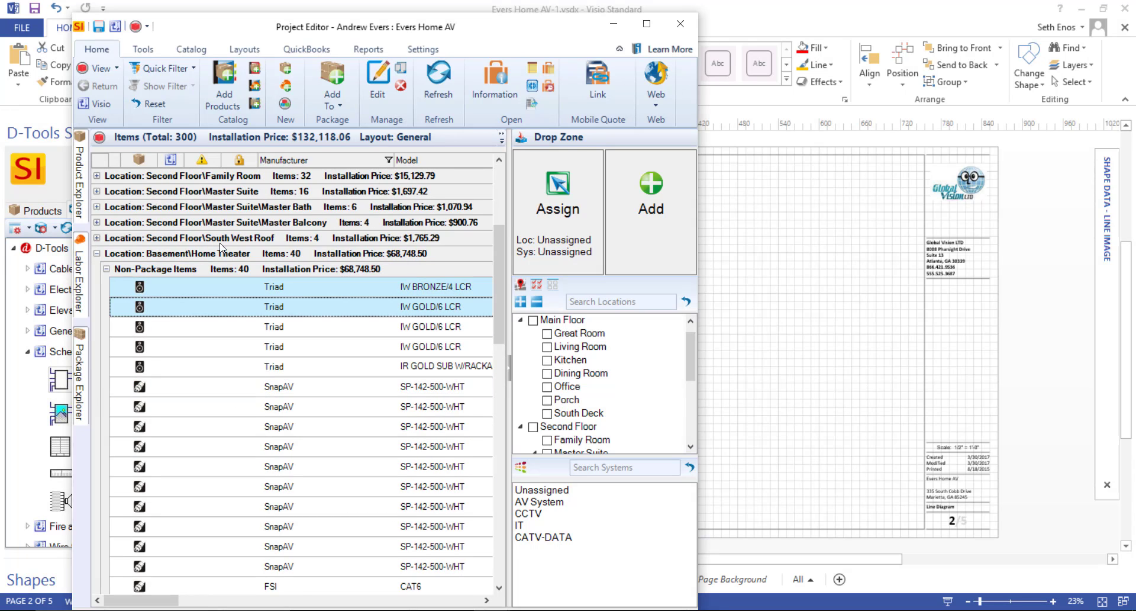
left_click(344, 326)
left_click(335, 290, "ctrl")
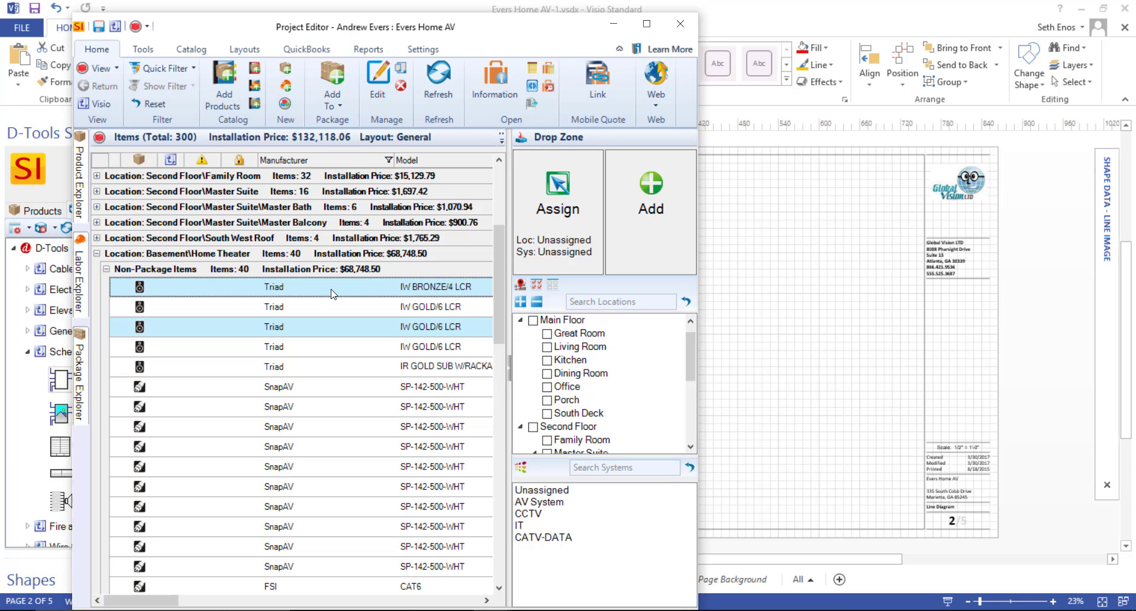
left_click_drag(333, 294, 580, 235)
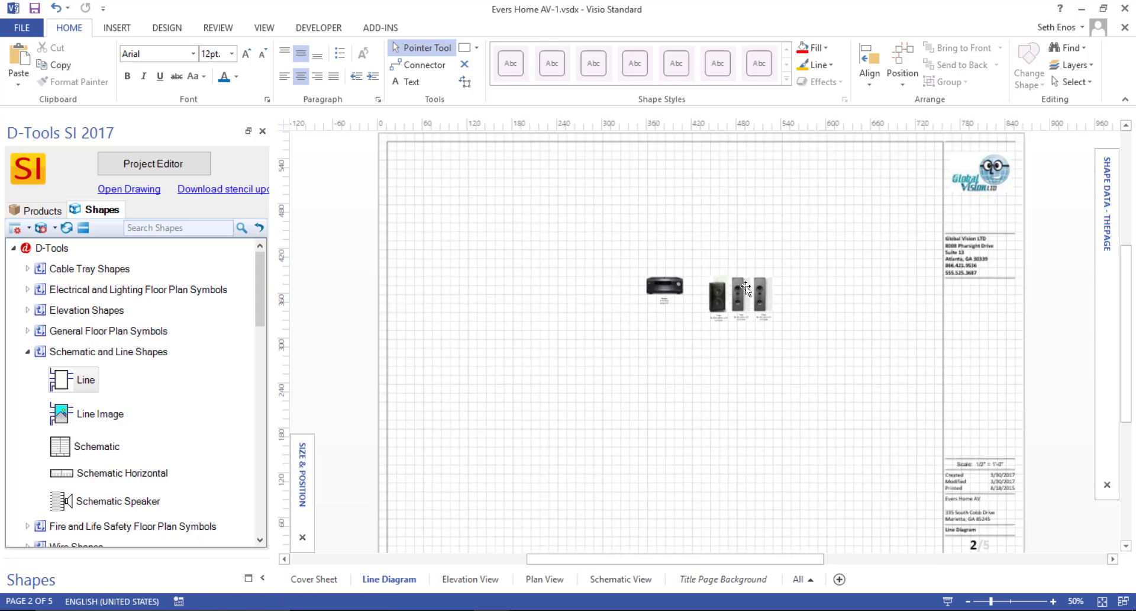
- Stack speakers LCR-005 and LCR-006 in a column, with the receiver moved further left
scroll(745, 286, "up", 2, "ctrl")
scroll(677, 391, "down", 1, "ctrl")
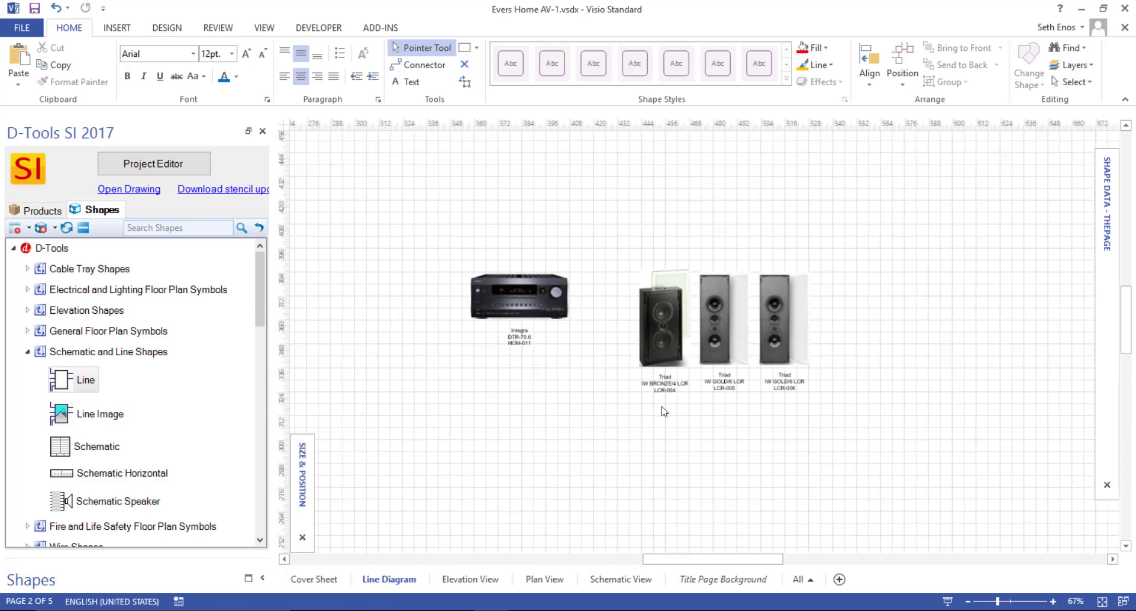
left_click_drag(664, 330, 698, 472)
left_click_drag(724, 385, 746, 232)
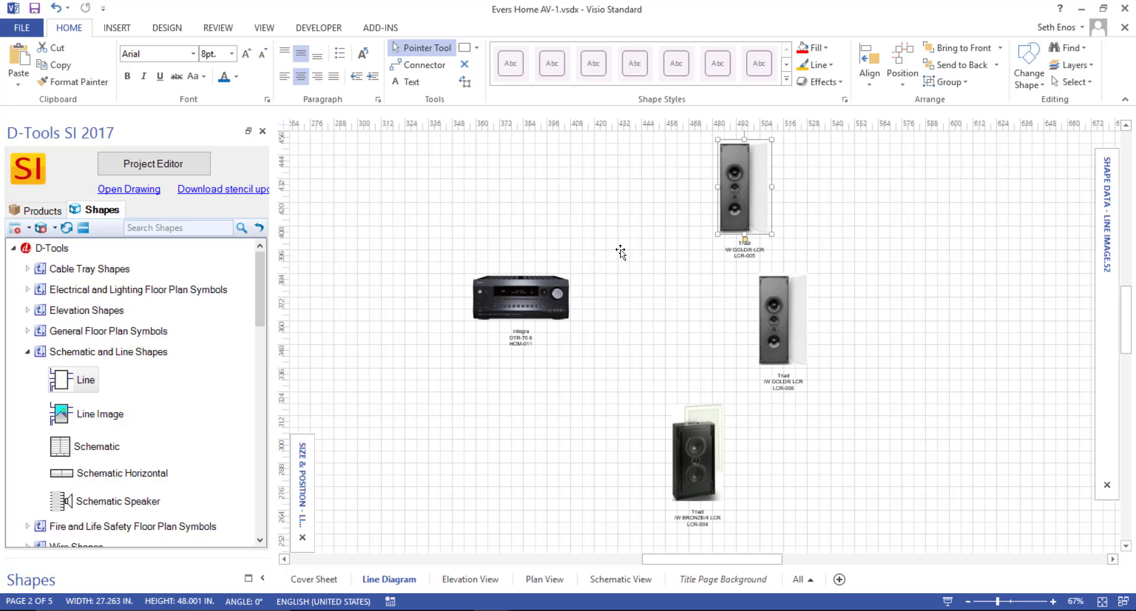
left_click_drag(760, 317, 721, 318)
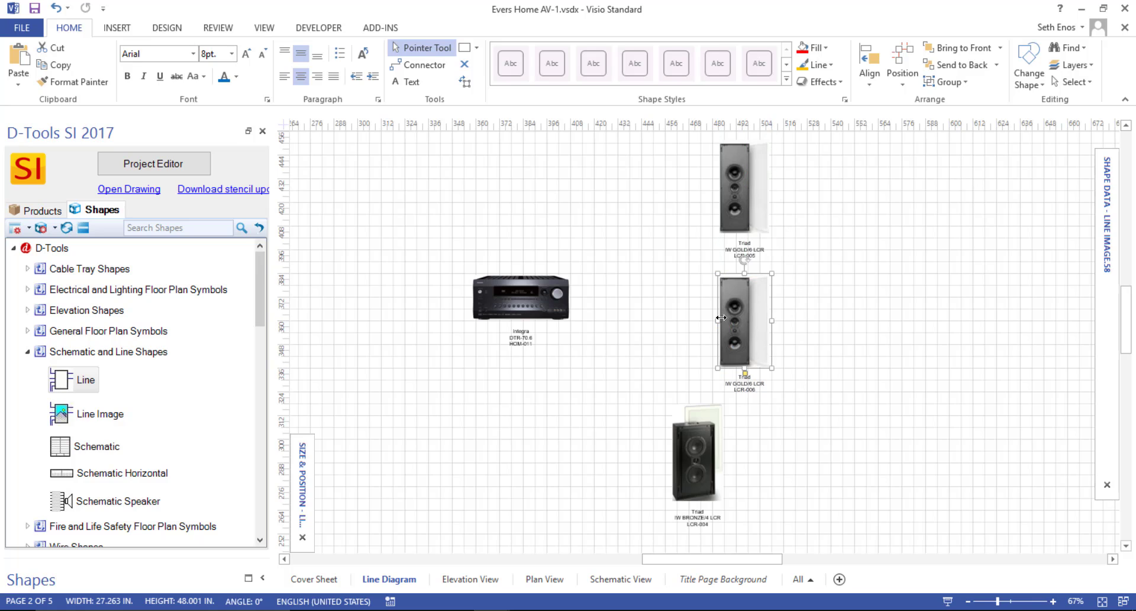
left_click_drag(512, 295, 468, 296)
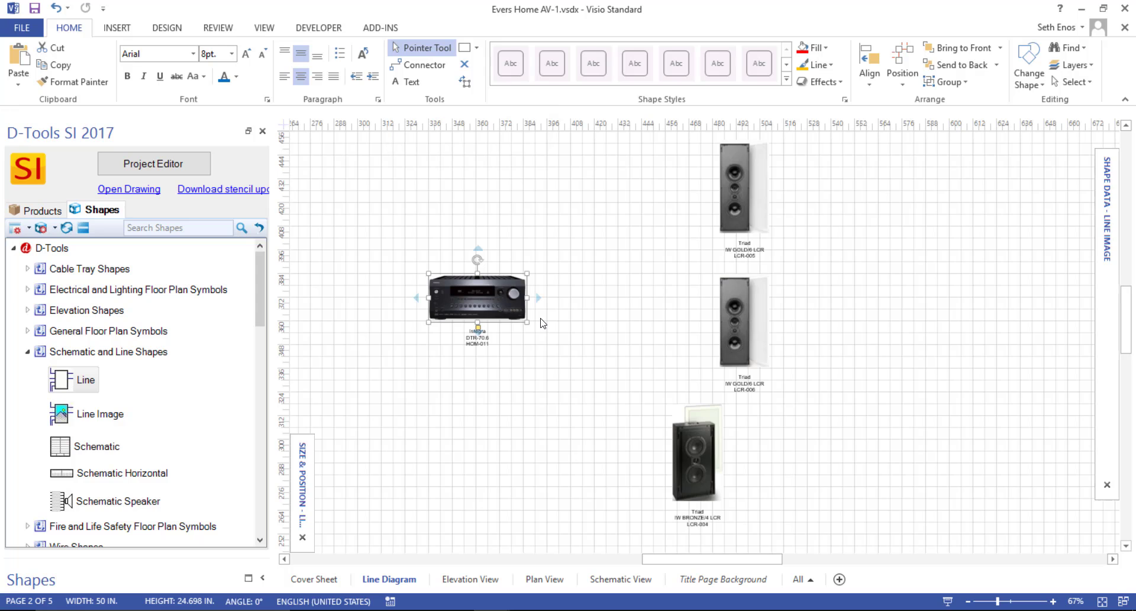
left_click(134, 165)
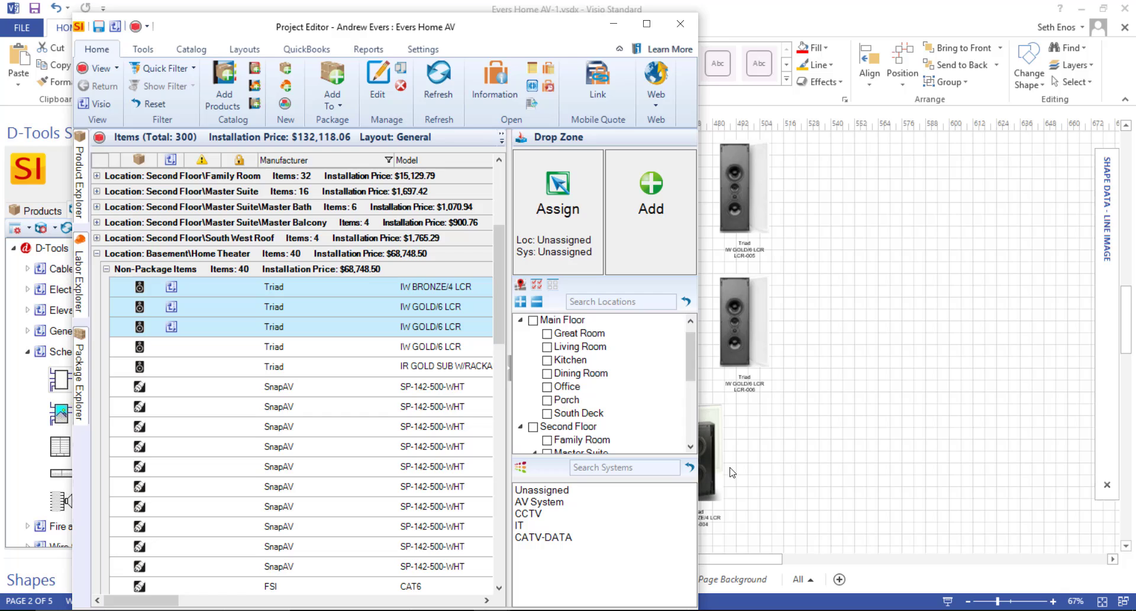
left_click(863, 443)
left_click(457, 334)
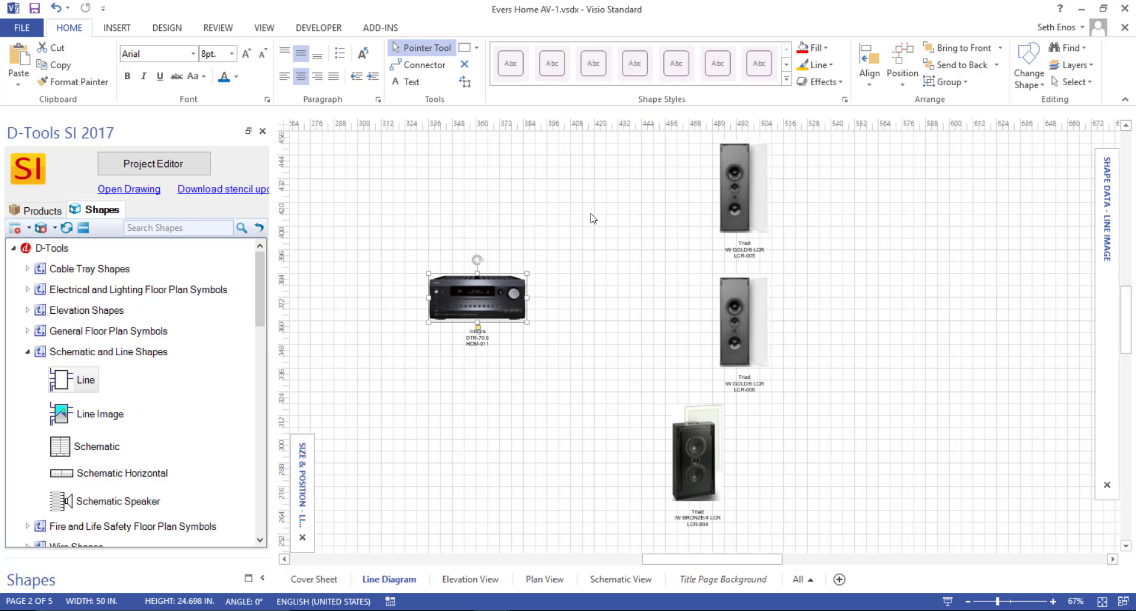
- Switch to the Connector tool and give the receiver large connection point spacing
left_click(419, 71)
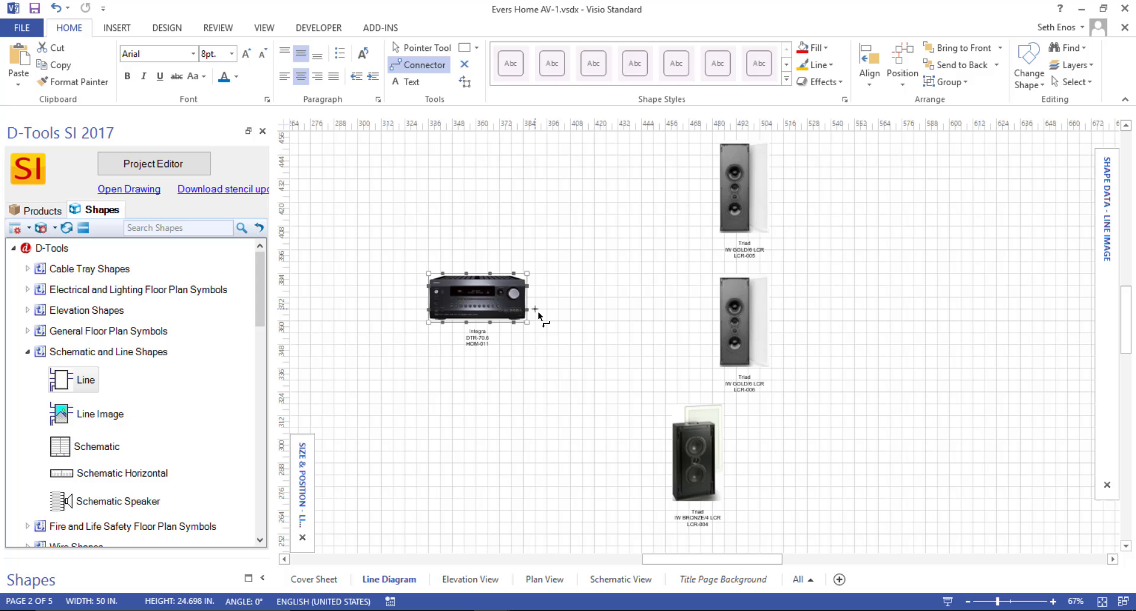
scroll(539, 300, "up", 2)
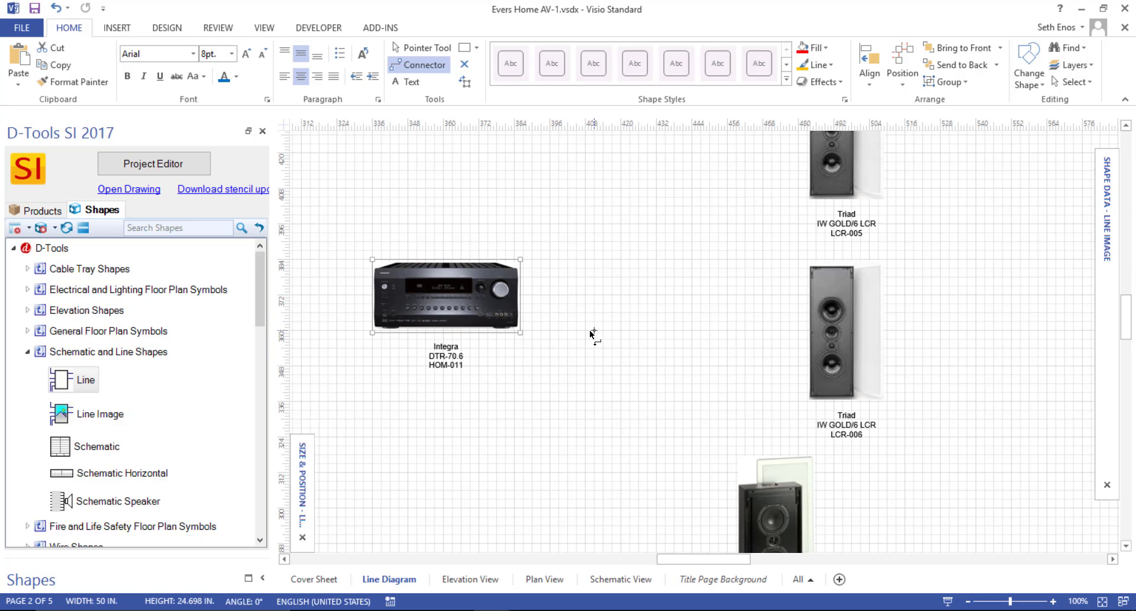
right_click(515, 266)
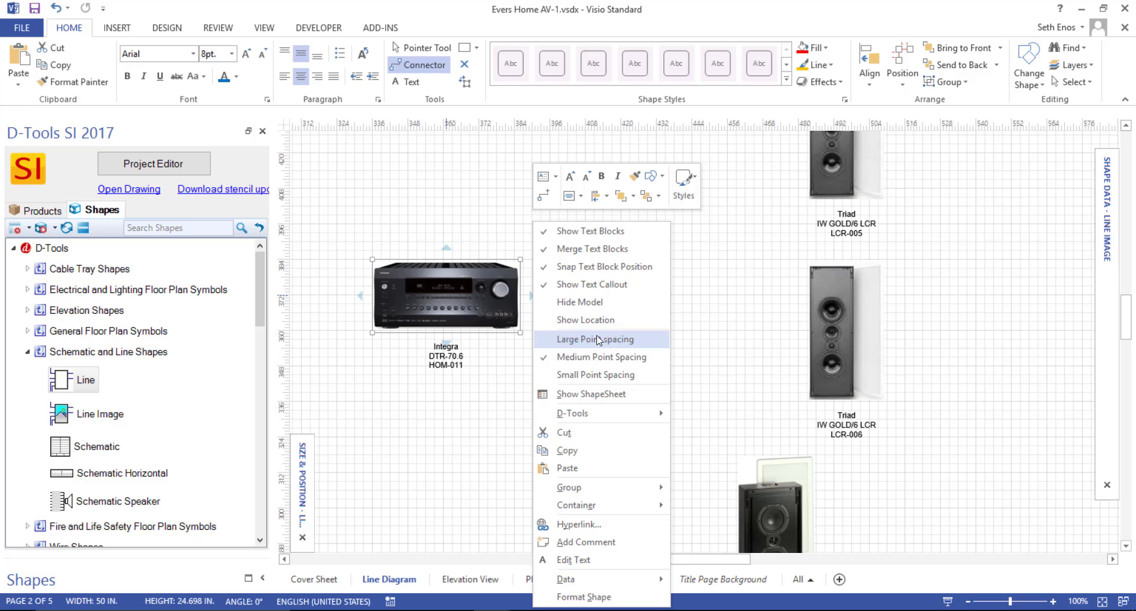
left_click(710, 284)
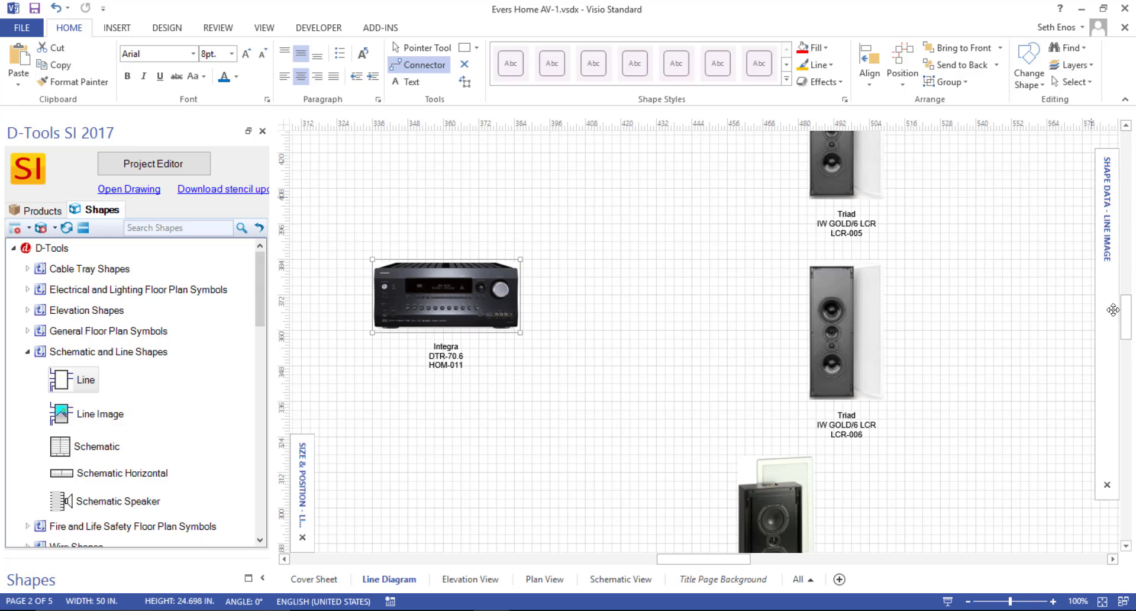
mouse_move(1114, 225)
- Review the available task panes in the VIEW tab's Task Panes list
left_click(265, 29)
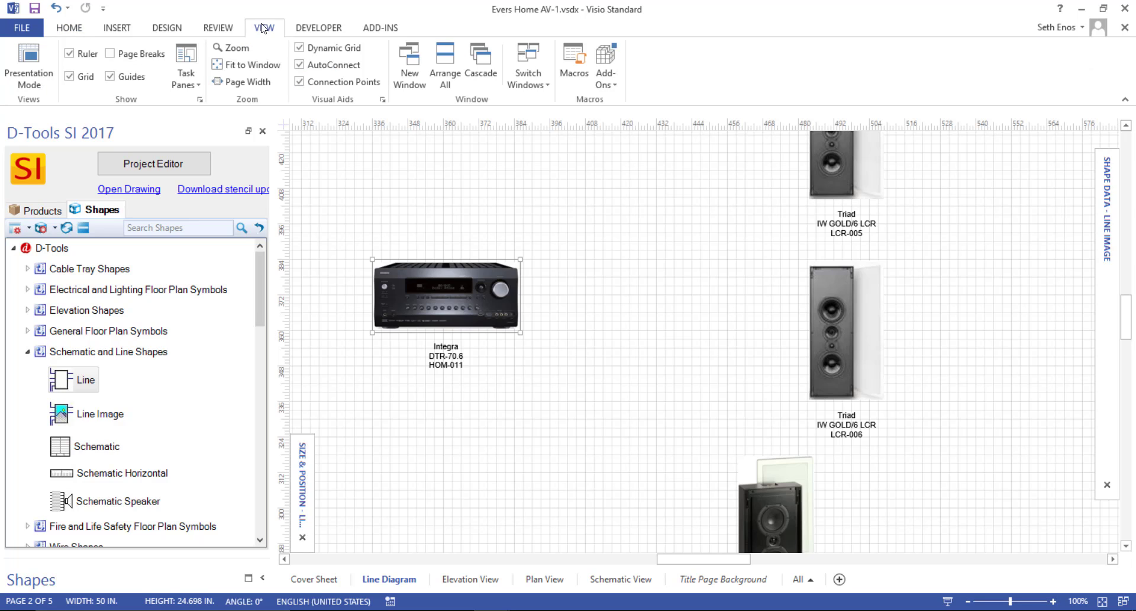
left_click(186, 75)
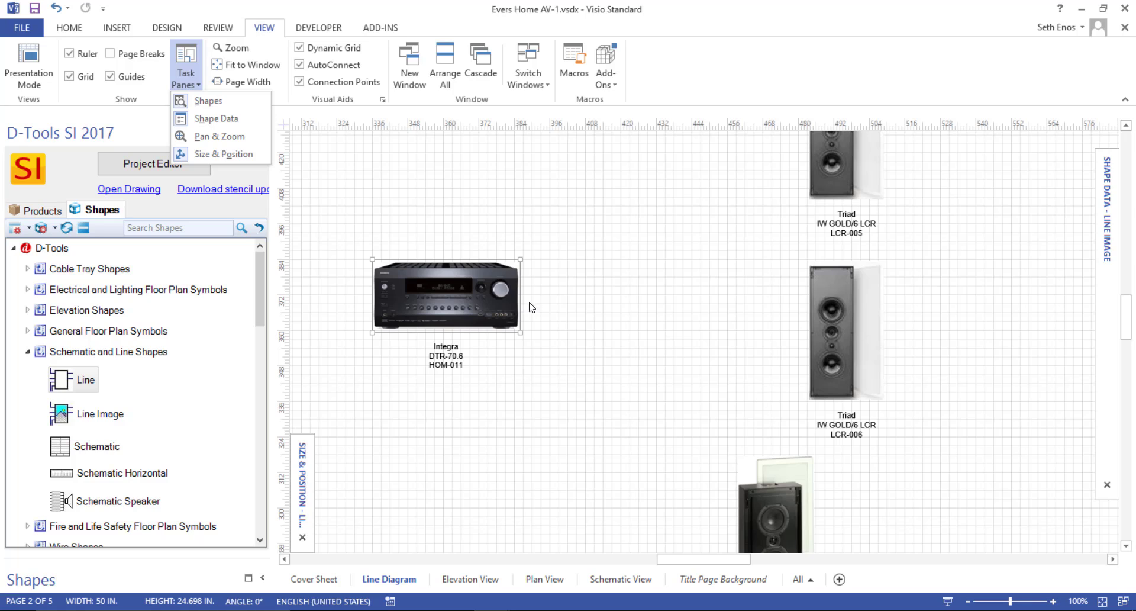
mouse_move(1111, 267)
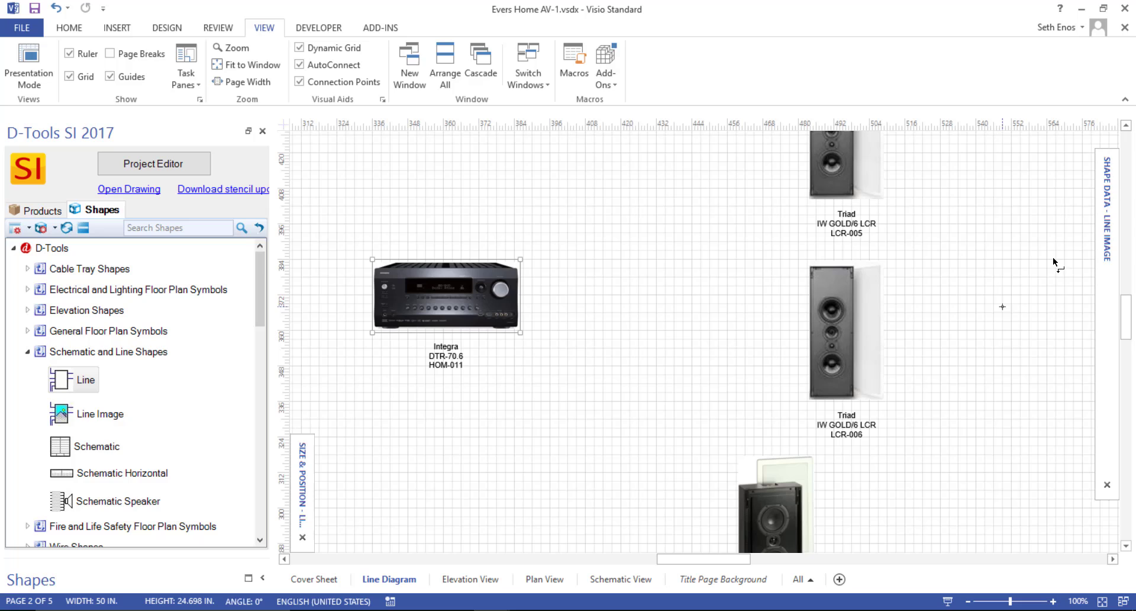
mouse_move(1112, 196)
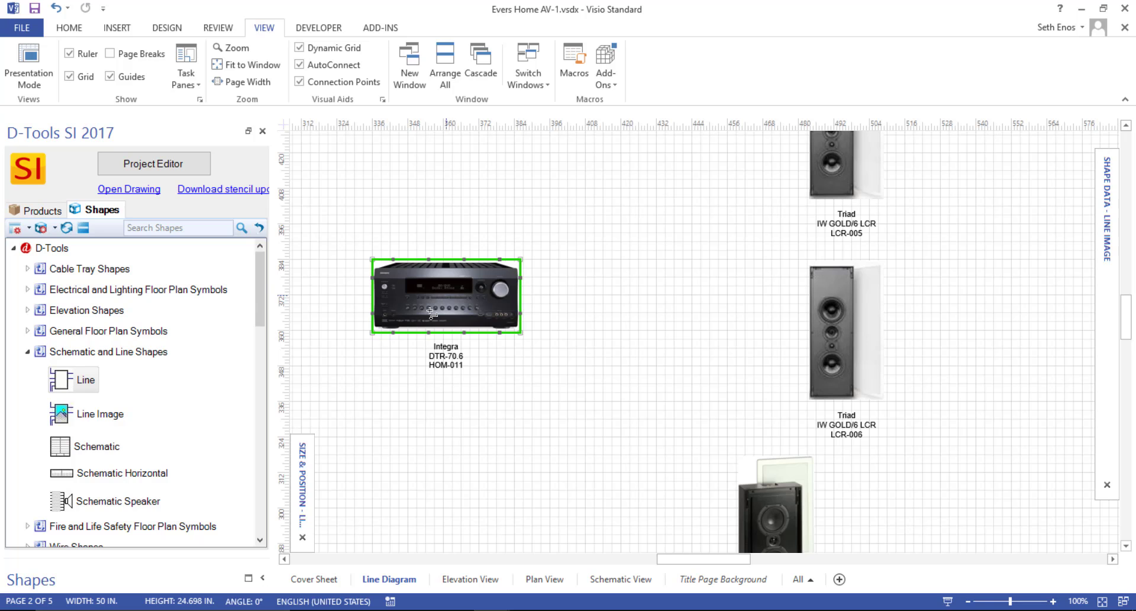
- Draw a connector from the Integra receiver's right side to the top Triad LCR-005 speaker
scroll(405, 323, "down", 2)
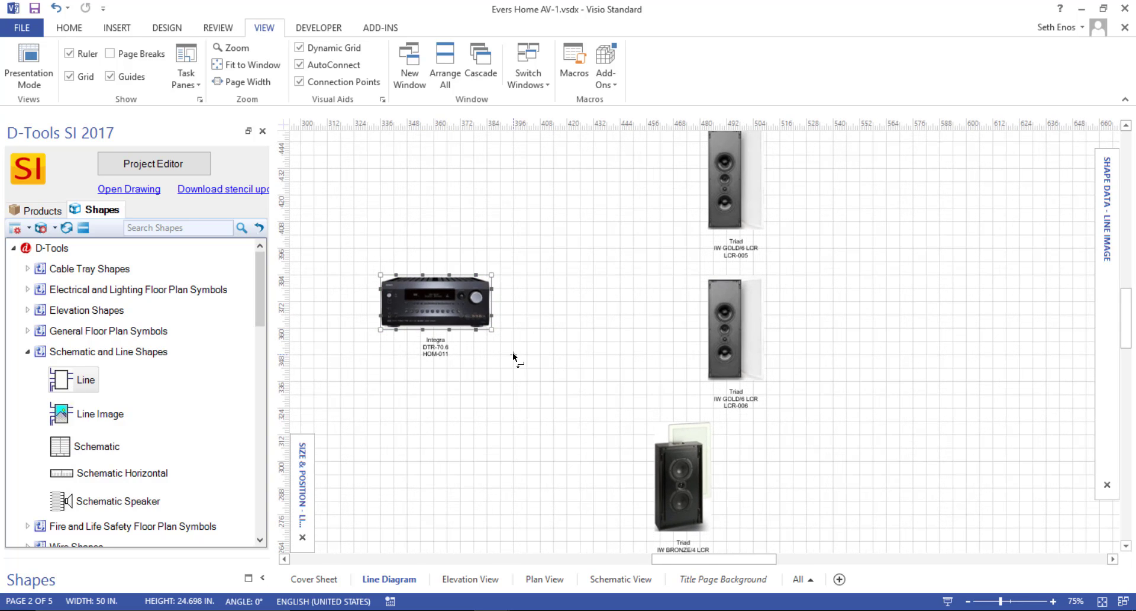
left_click(68, 28)
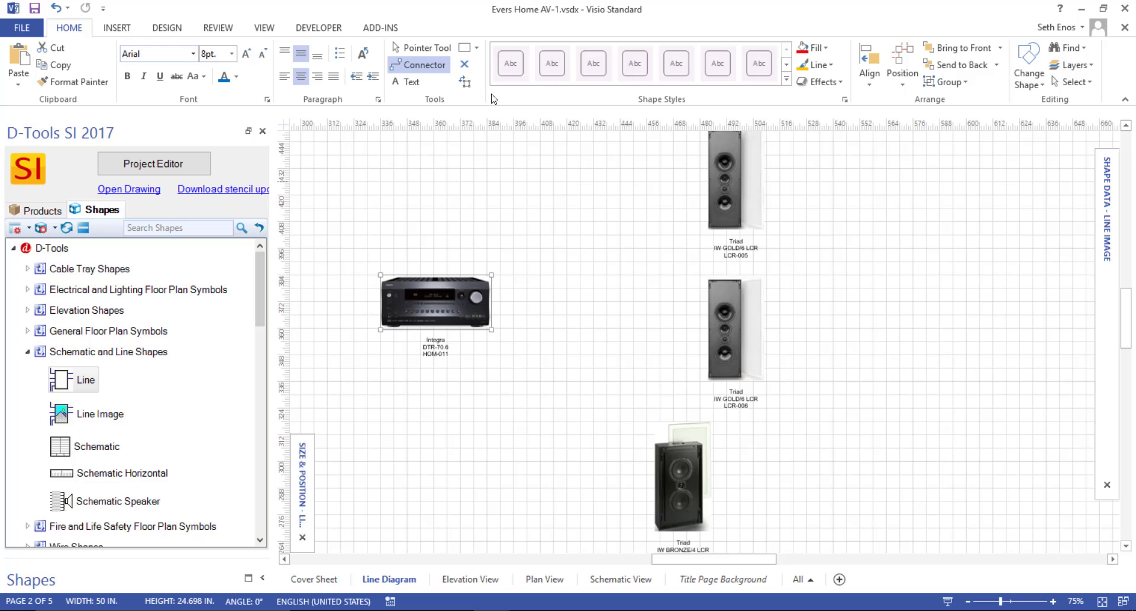
left_click(422, 65)
left_click_drag(455, 290, 567, 288)
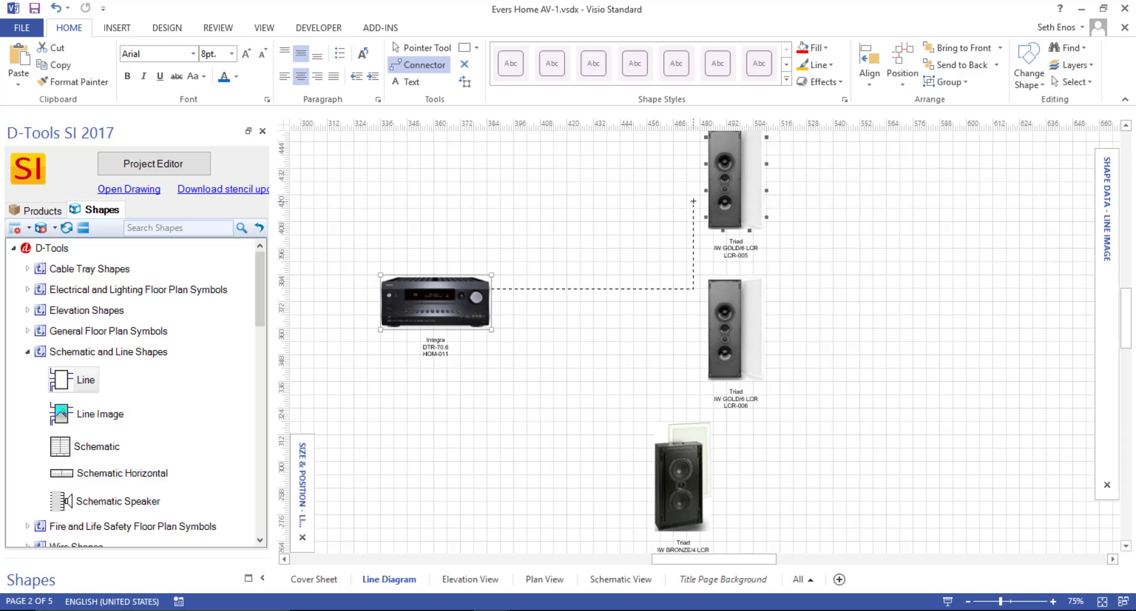
left_click_drag(701, 192, 704, 190)
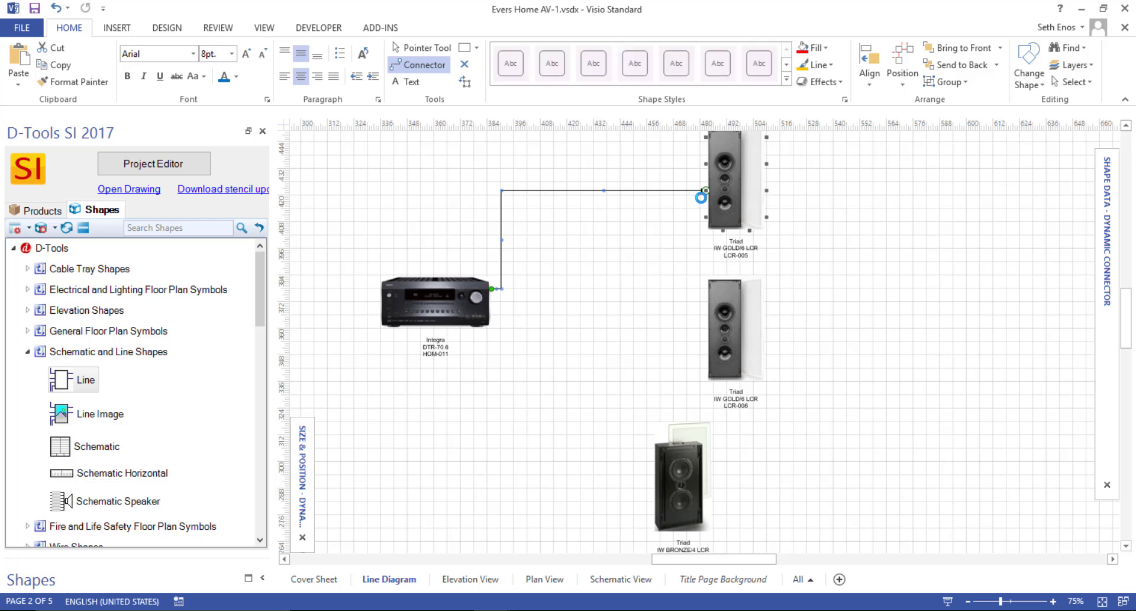
left_click(421, 47)
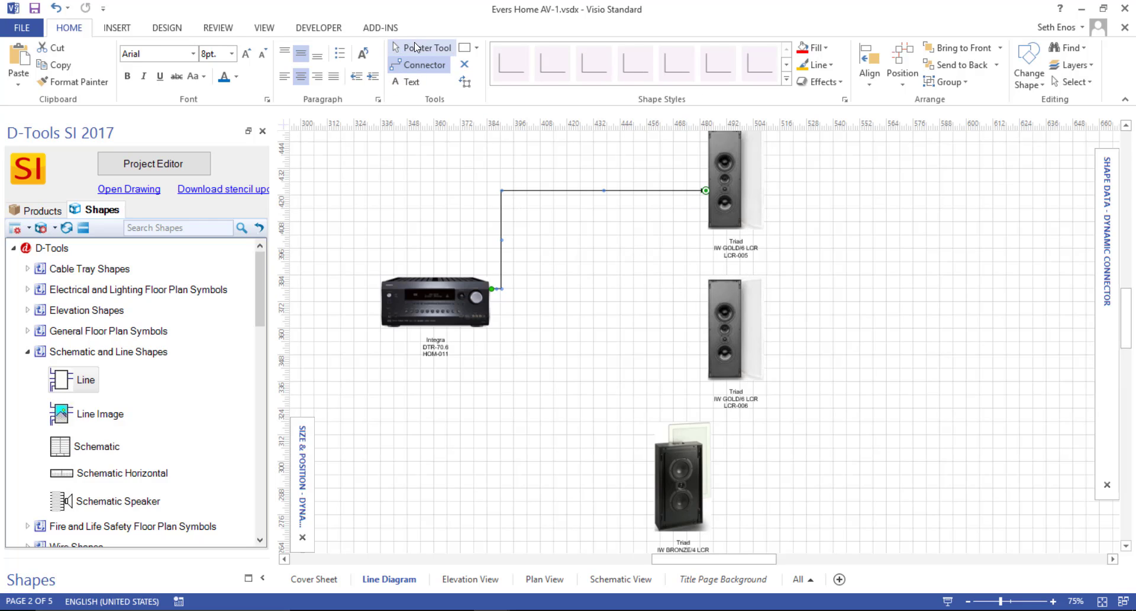
left_click(692, 219)
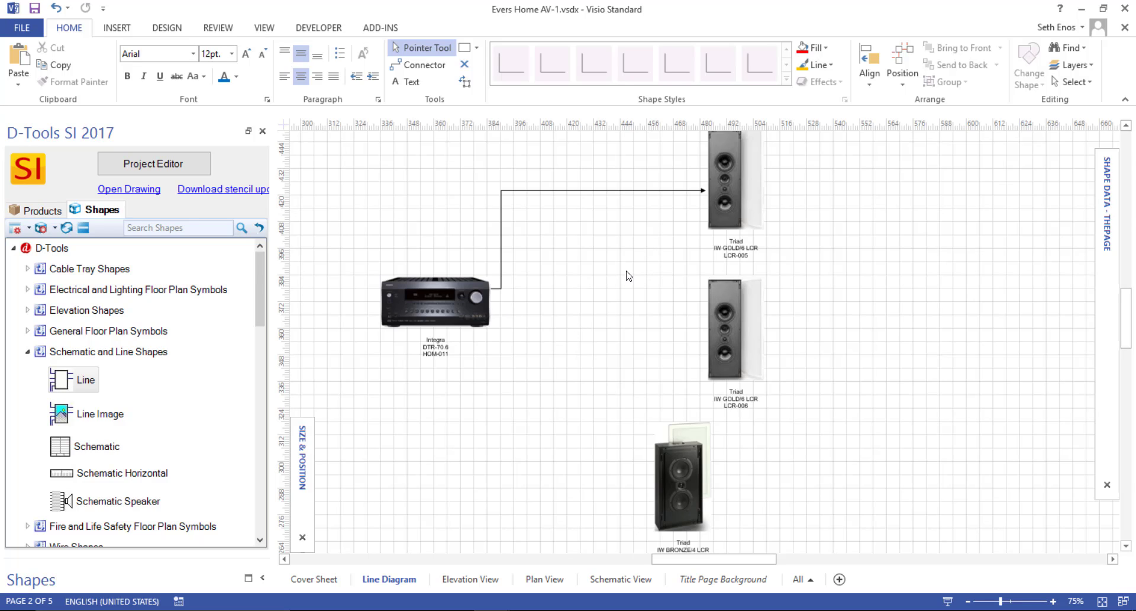
- Collapse the Schematic and Line Shapes group and expand Wire Shapes in the D-Tools Shapes panel
left_click(27, 351)
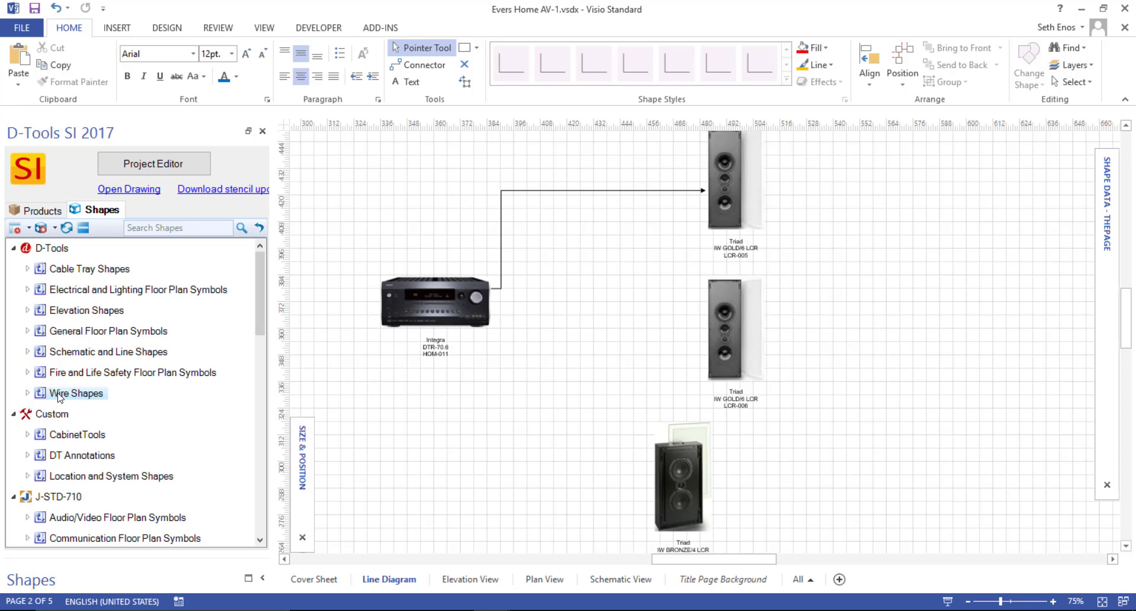
left_click(28, 392)
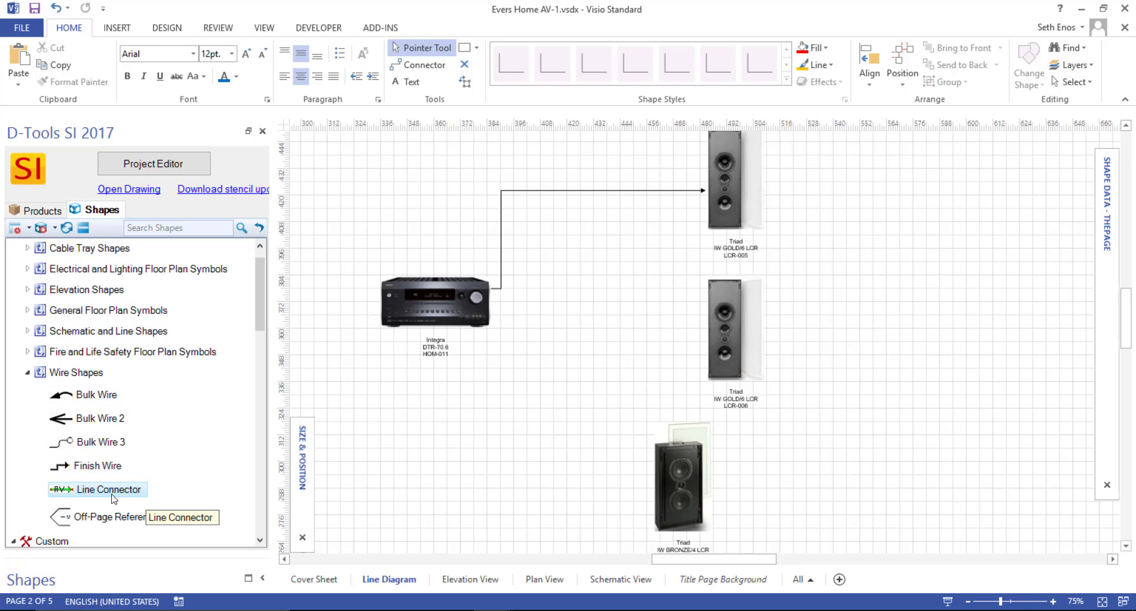
- Drop a Line Connector below the receiver and set its type to AUDIO
left_click_drag(88, 492, 577, 381)
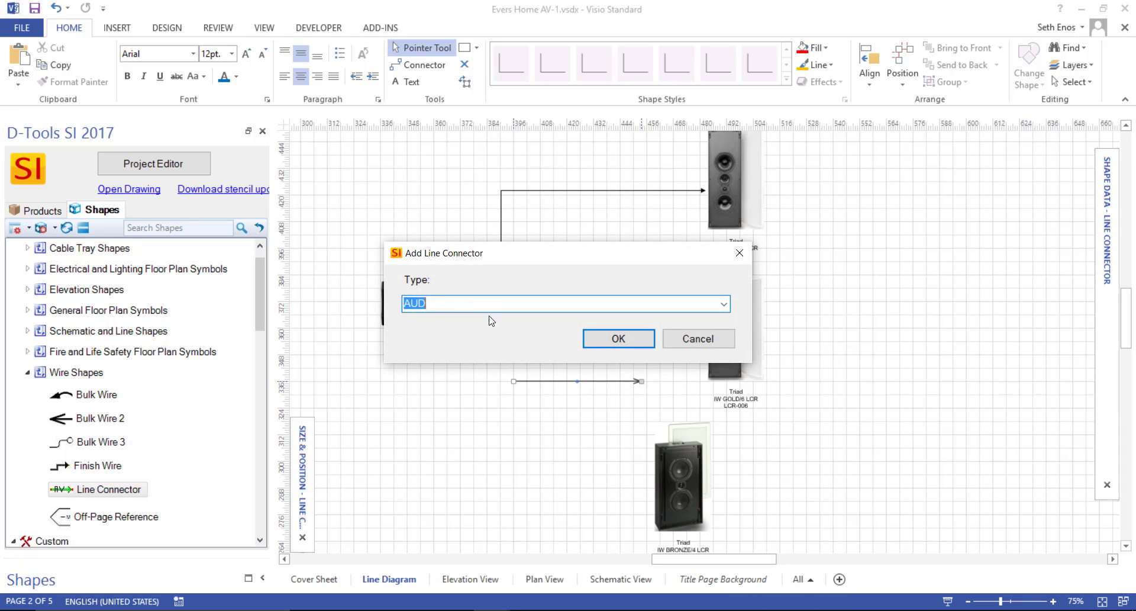
left_click(723, 304)
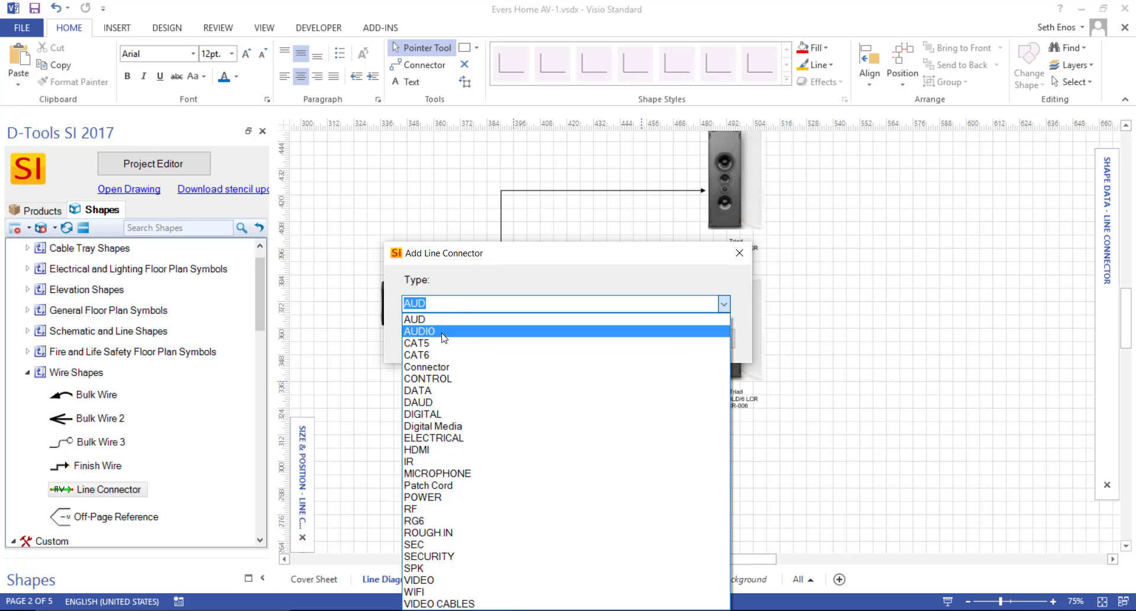
key("Return")
left_click(615, 346)
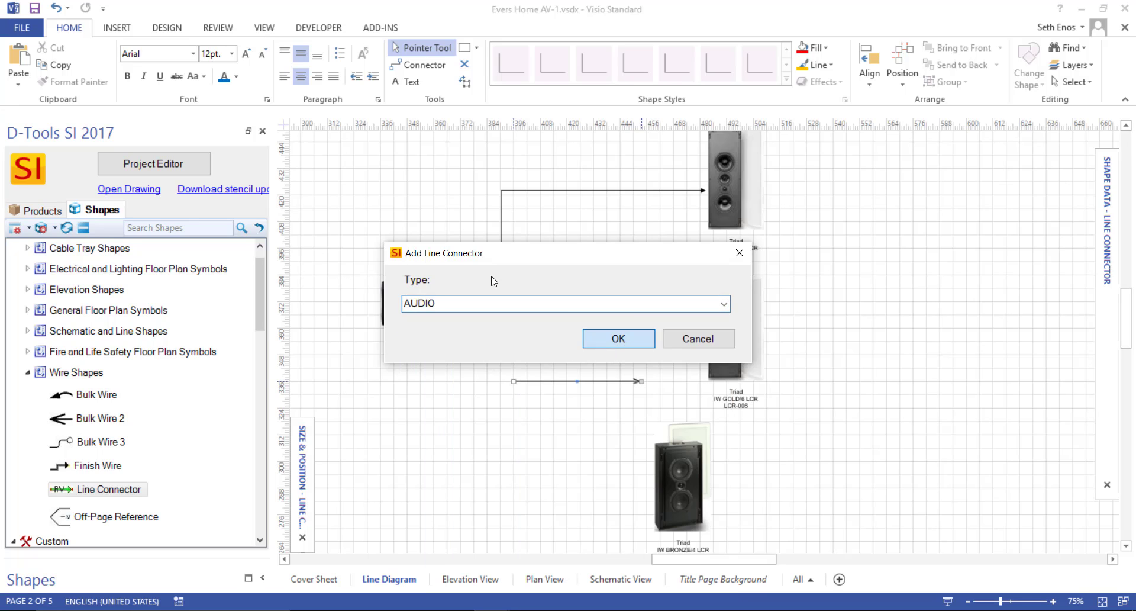
scroll(581, 397, "up", 4, "ctrl")
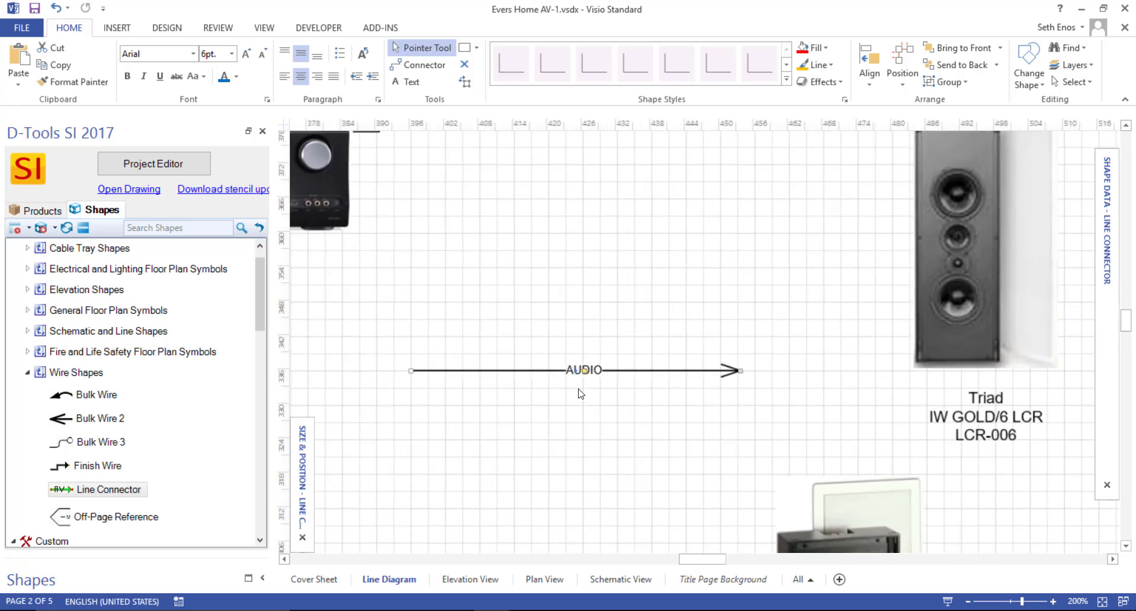
scroll(626, 411, "down", 3, "ctrl")
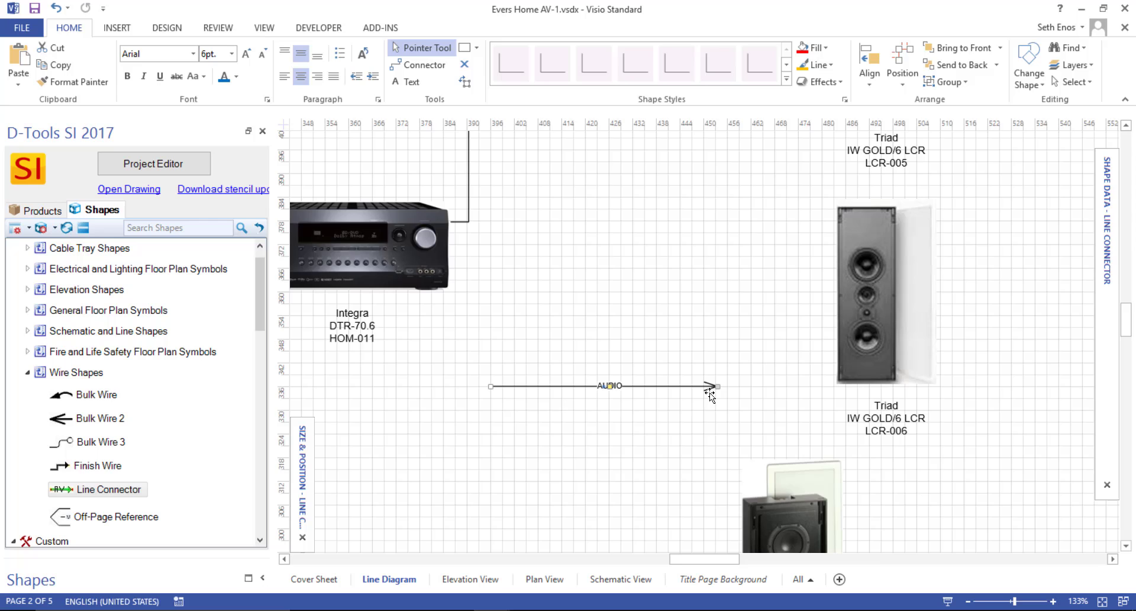
scroll(709, 392, "up", 2, "ctrl")
scroll(702, 420, "down", 2, "ctrl")
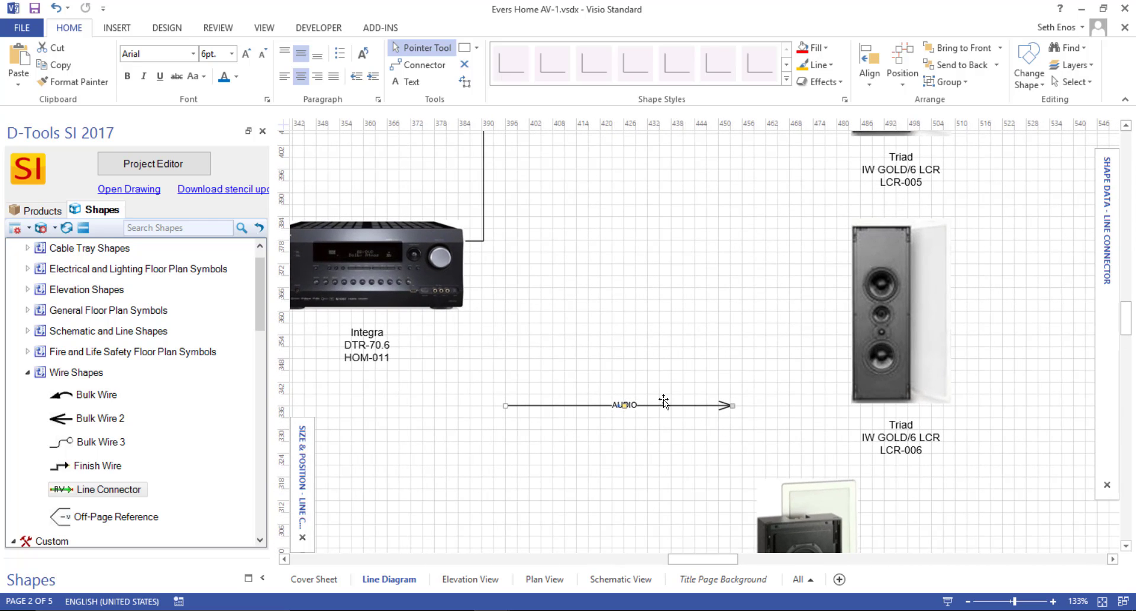
- Attach the AUDIO line's start to the Integra receiver and its arrow end to speaker LCR-006
left_click(815, 65)
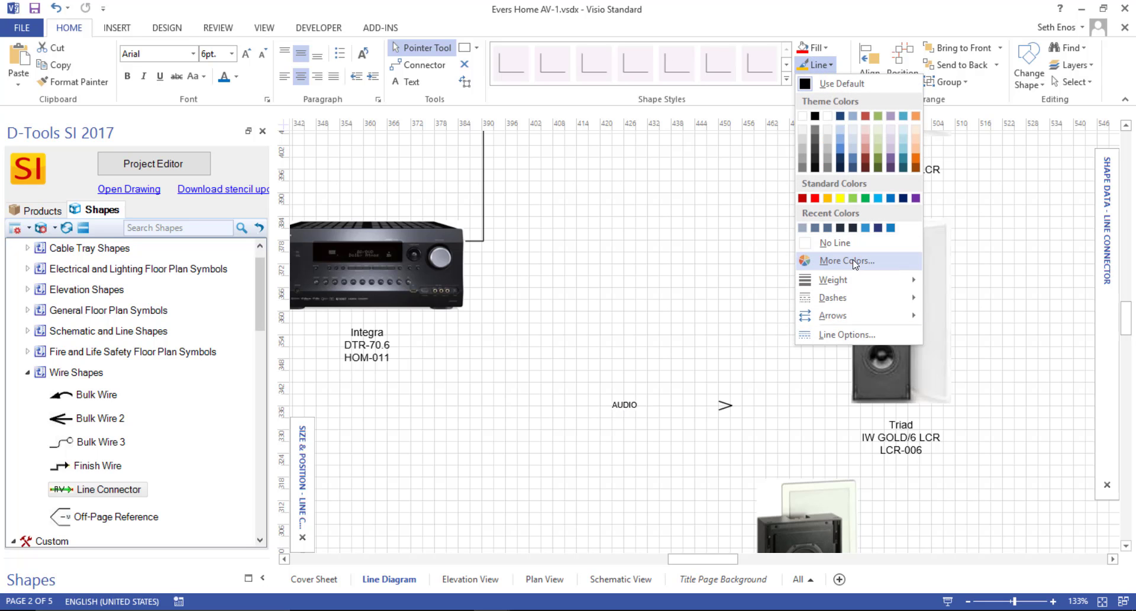
scroll(532, 328, "down", 2, "ctrl")
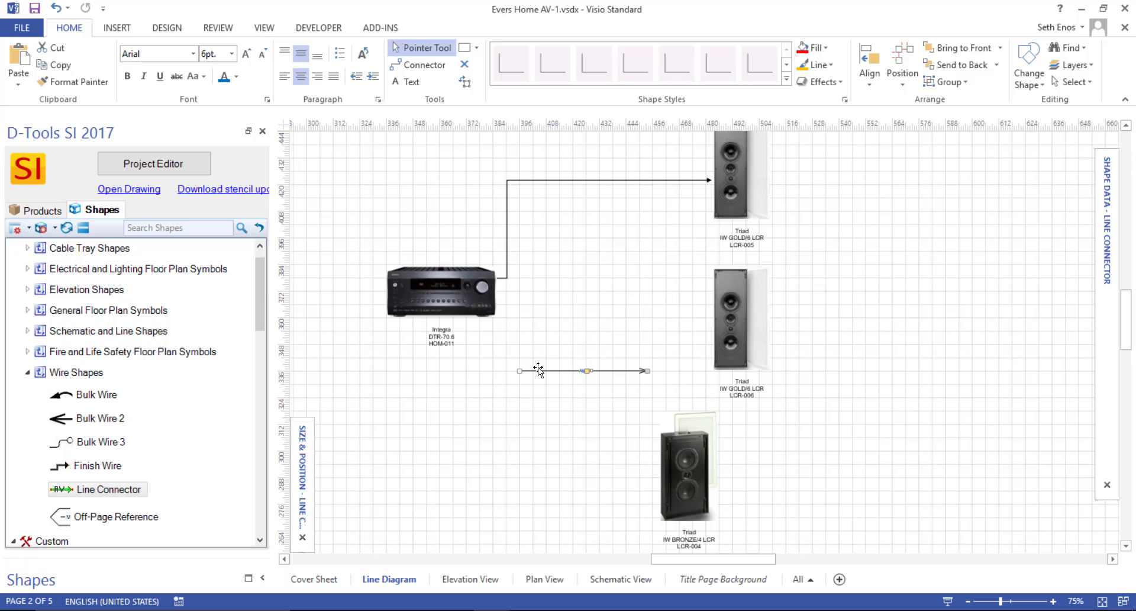
left_click_drag(542, 370, 521, 307, "ctrl")
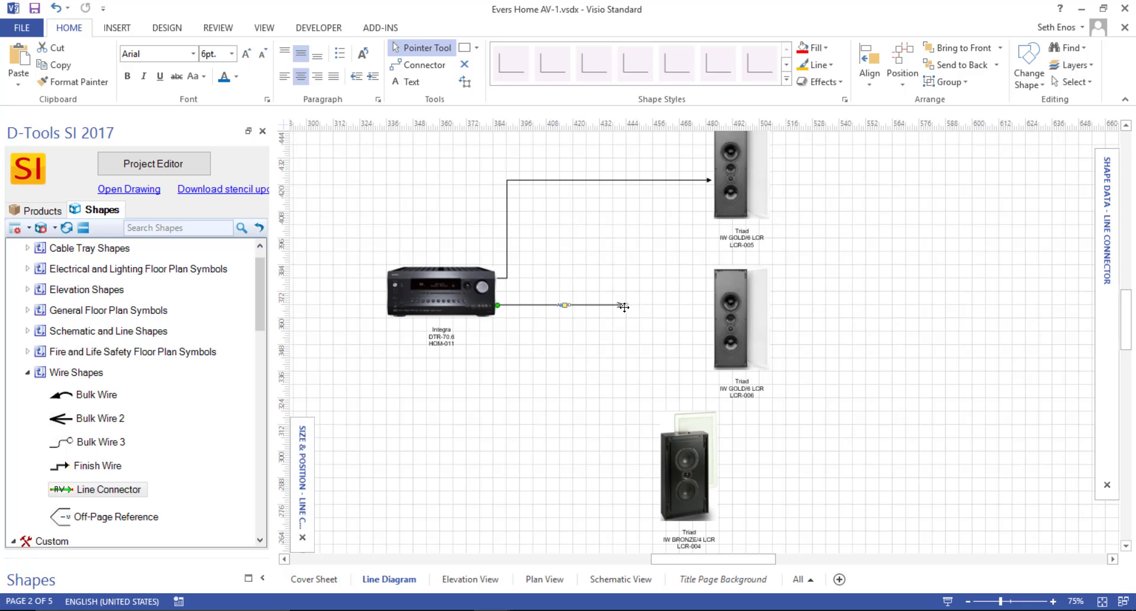
left_click_drag(626, 308, 707, 341)
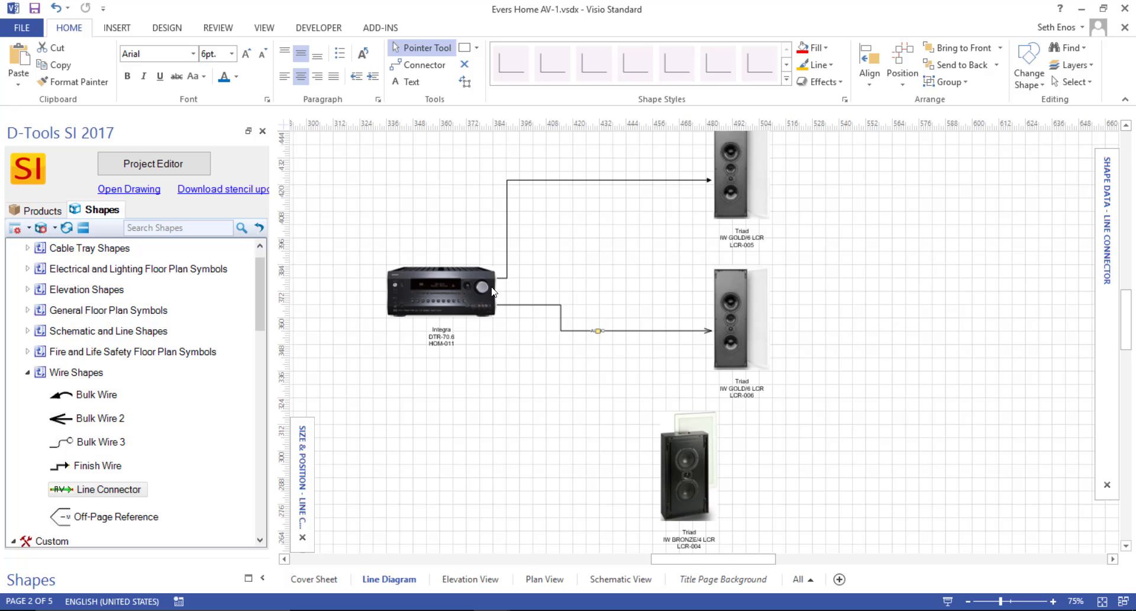
left_click(599, 280)
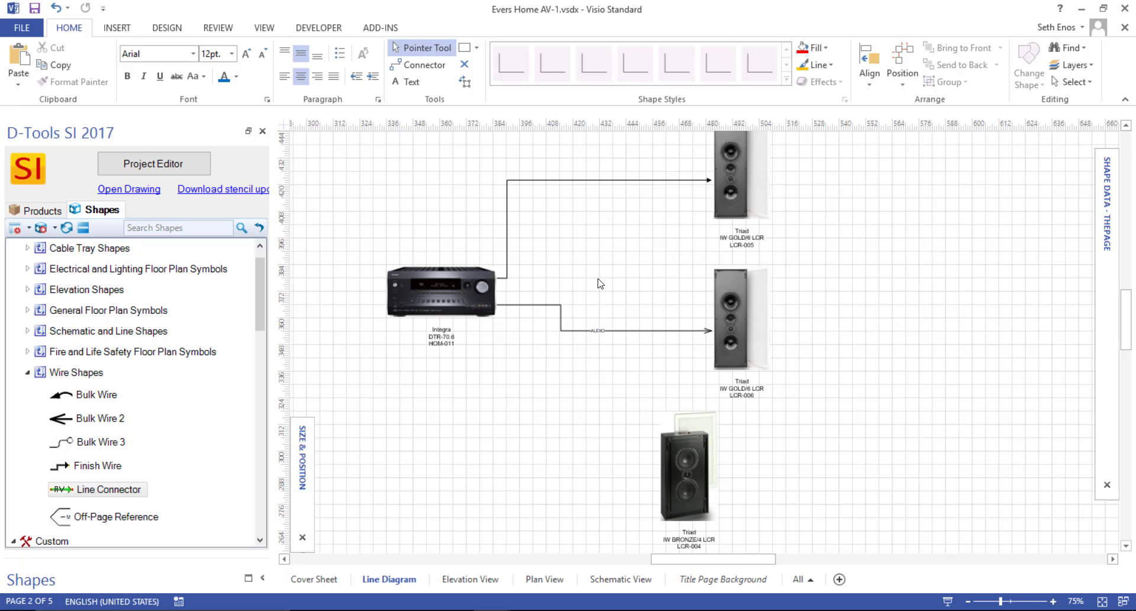
- Fit the Line Diagram page in view, then bring up the Stone Home drawing window
left_click(145, 165)
left_click(763, 300)
key("ctrl+shift+w")
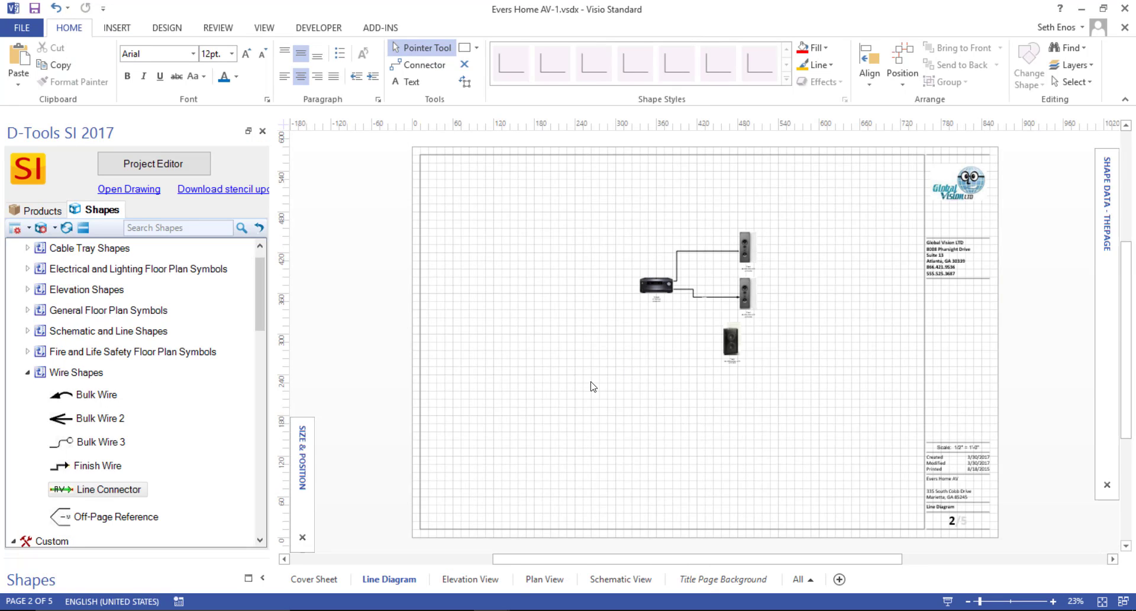
left_click(492, 610)
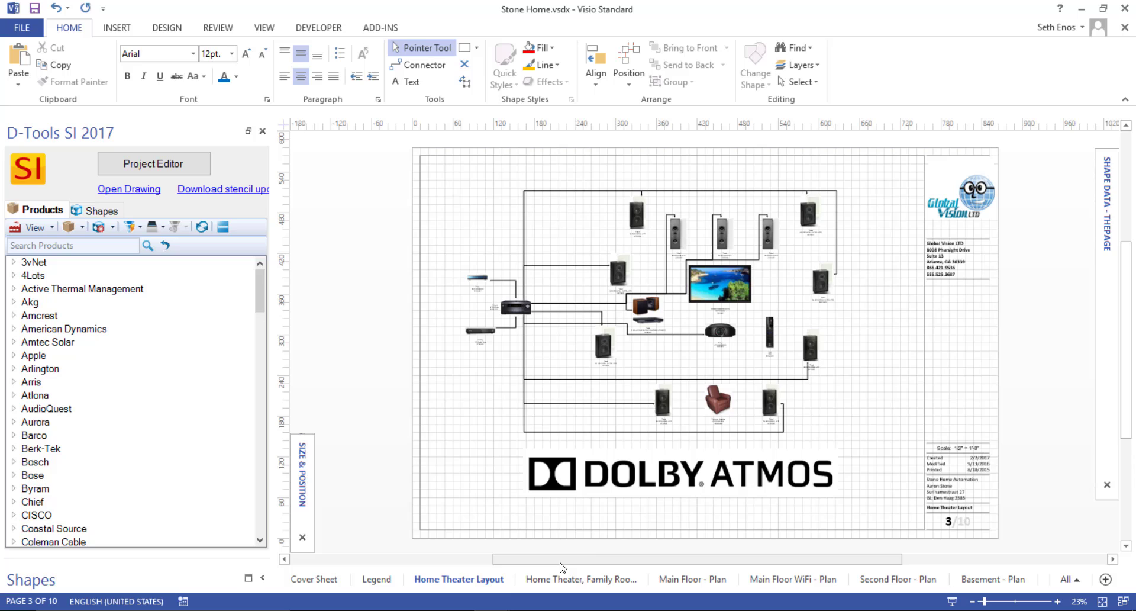